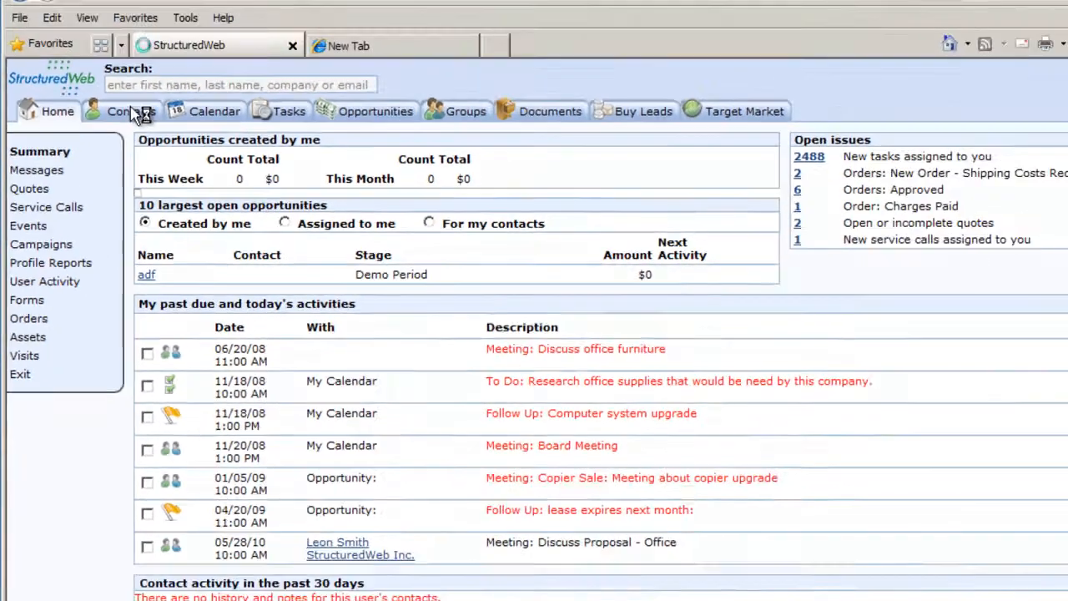
Open the StructuredWeb contact's home page welcome message and insert the Homepage template from the personal library
{"action": "left_click", "coordinate": [171, 59]}
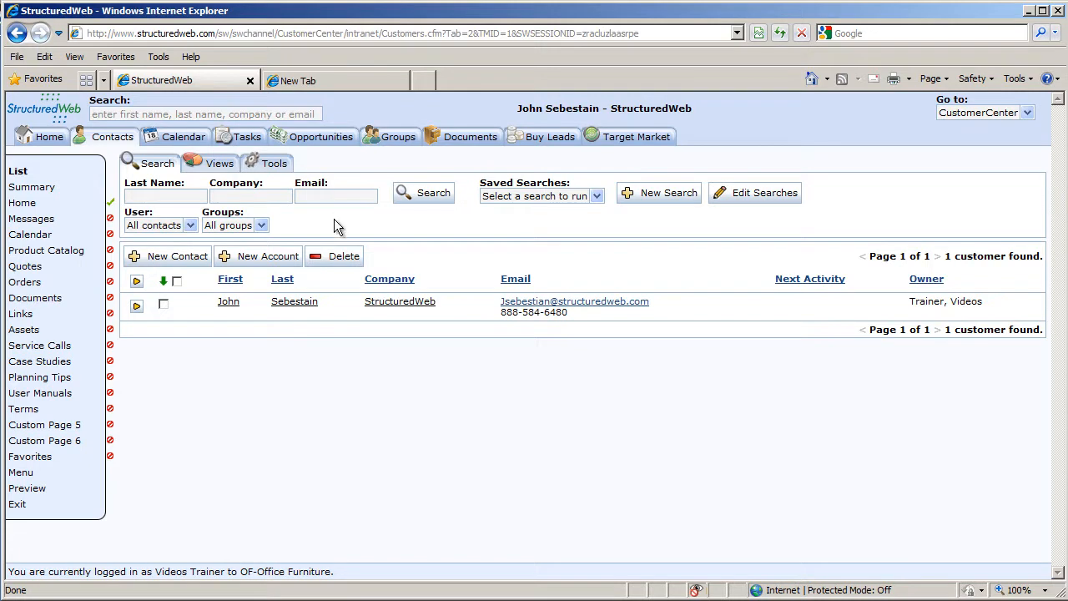
{"action": "left_click", "coordinate": [230, 307]}
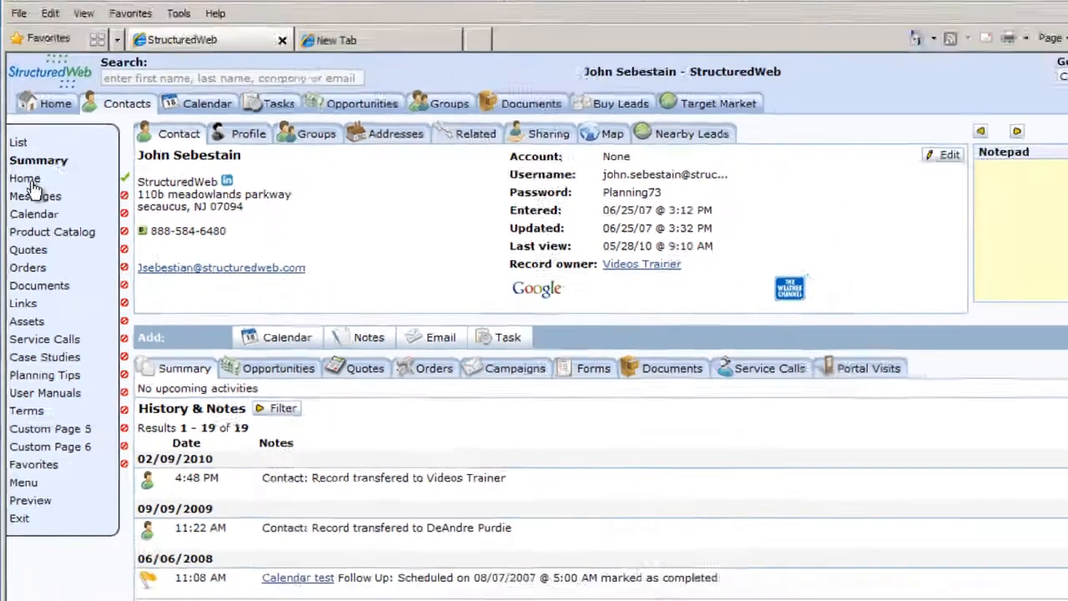
{"action": "left_click", "coordinate": [43, 98]}
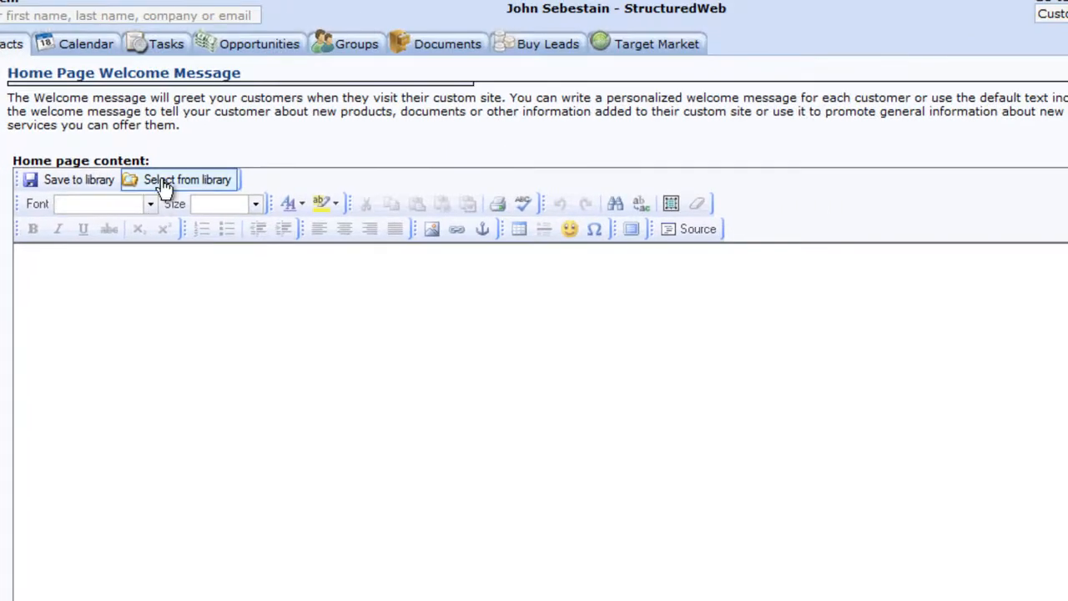
{"action": "left_click", "coordinate": [164, 181]}
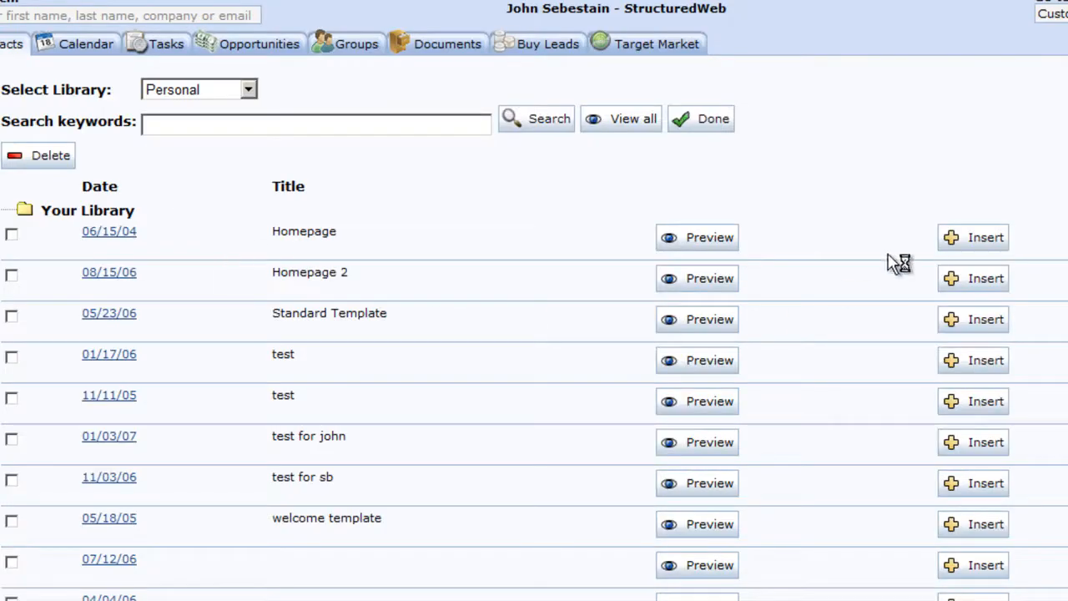
{"action": "left_click", "coordinate": [973, 237]}
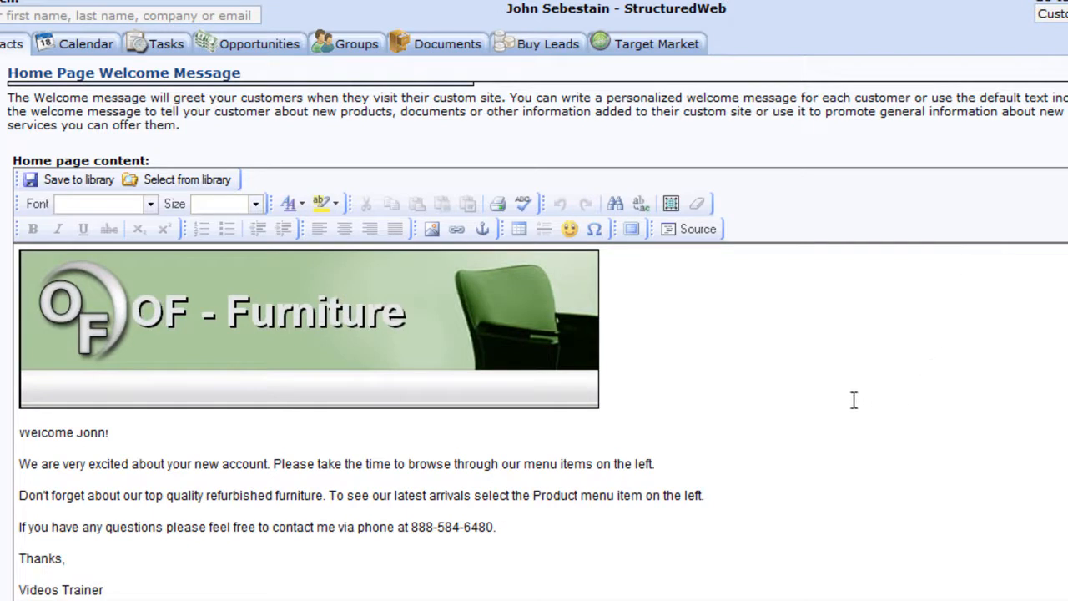
Delete the OF - Furniture banner and the blank line above the greeting, and save the welcome message
{"action": "left_click", "coordinate": [531, 340]}
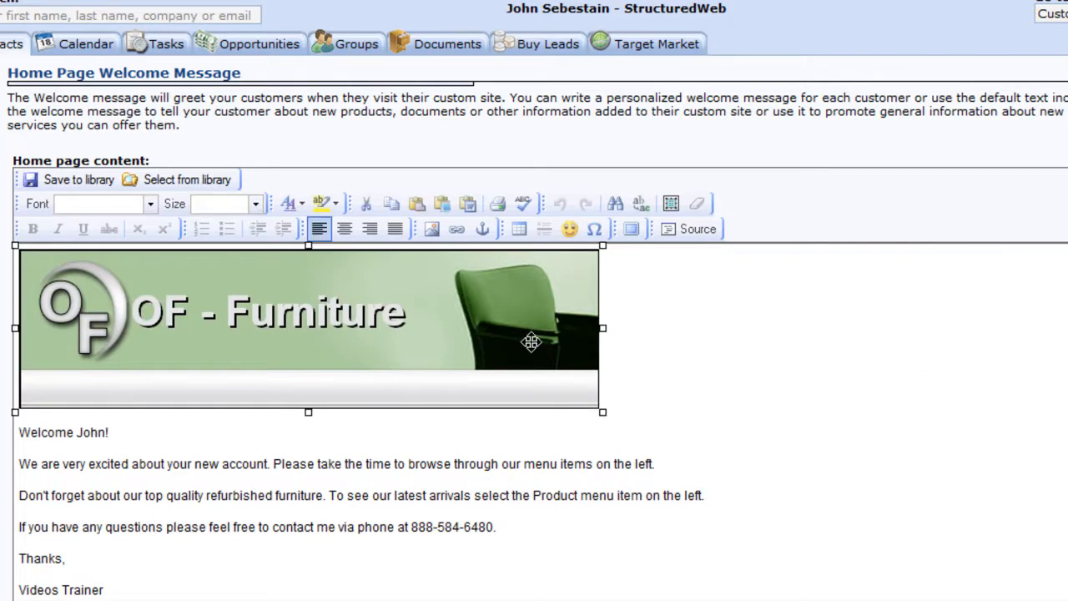
{"action": "key", "text": "Delete"}
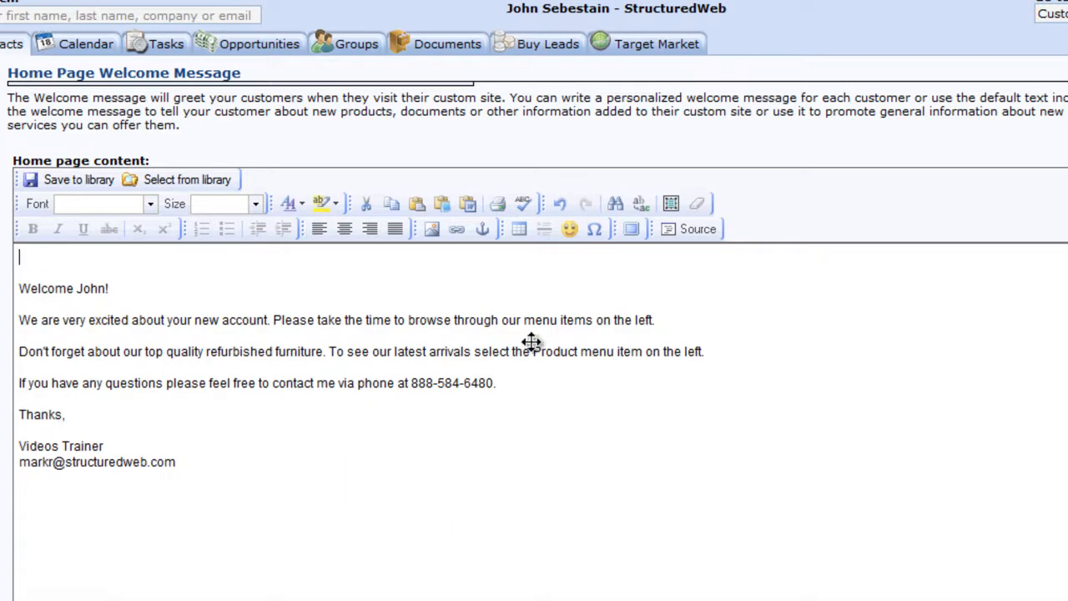
{"action": "left_click", "coordinate": [21, 287]}
{"action": "key", "text": "BackSpace"}
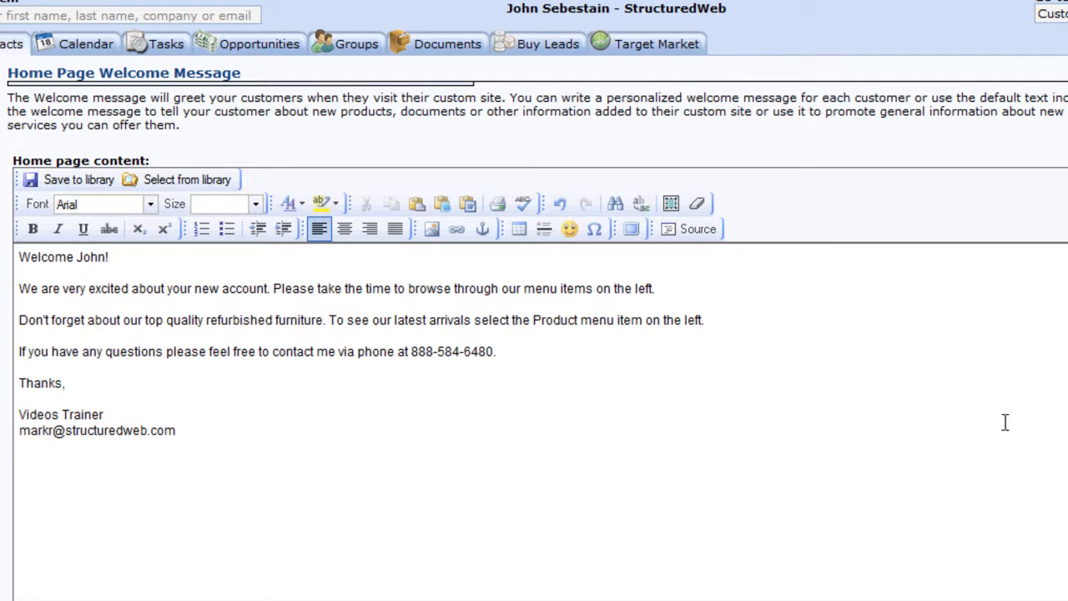
{"action": "scroll", "coordinate": [535, 334], "scroll_direction": "down", "scroll_amount": 1}
{"action": "scroll", "coordinate": [535, 333], "scroll_direction": "down", "scroll_amount": 3}
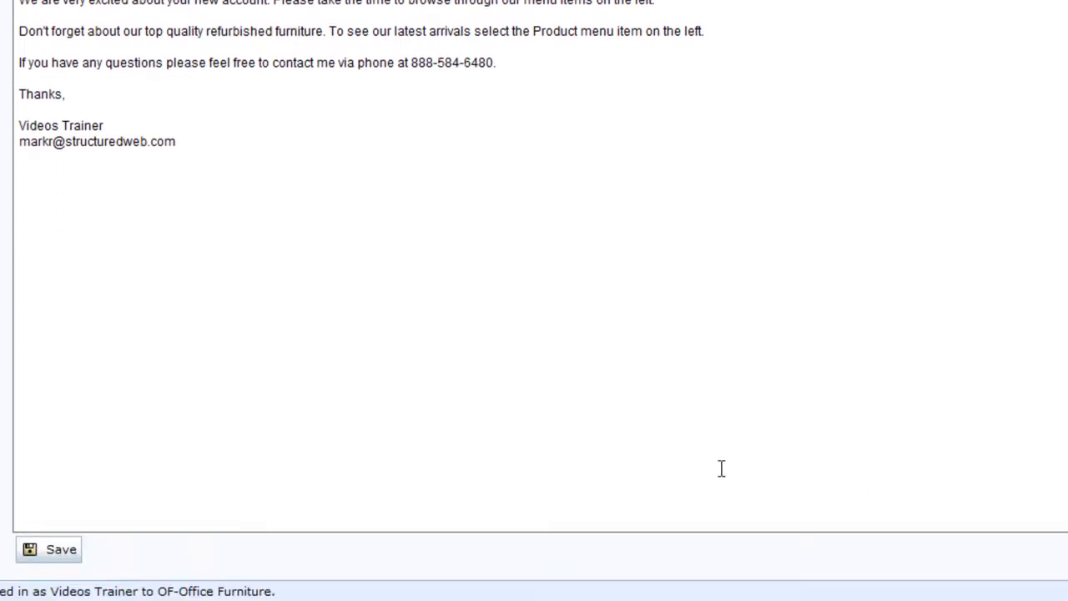
{"action": "left_click", "coordinate": [67, 549]}
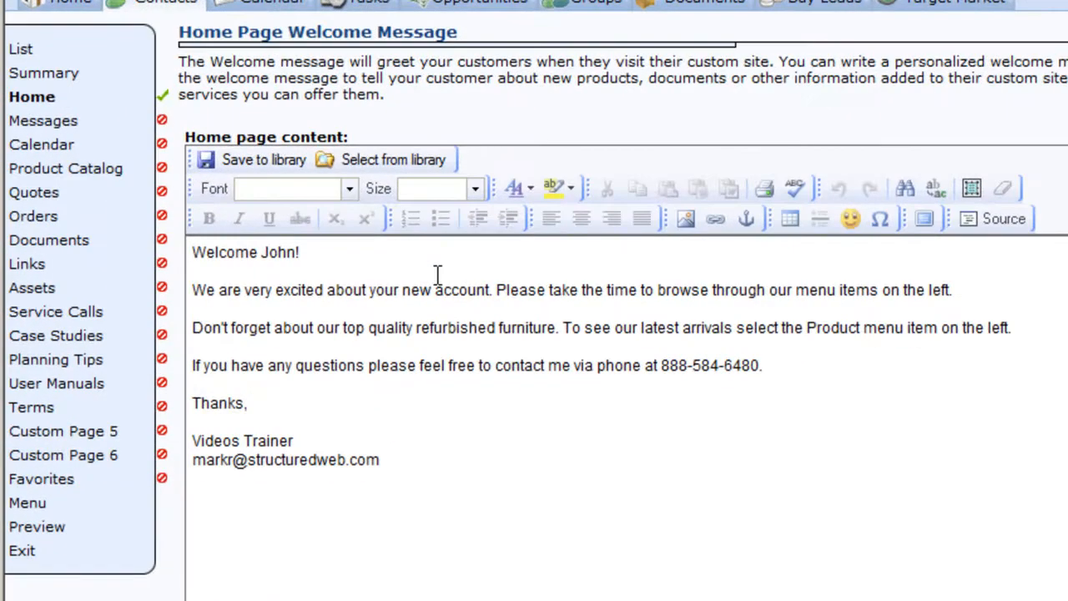
Preview the contact's customer portal home page and return to the welcome message editor
{"action": "left_click", "coordinate": [39, 531]}
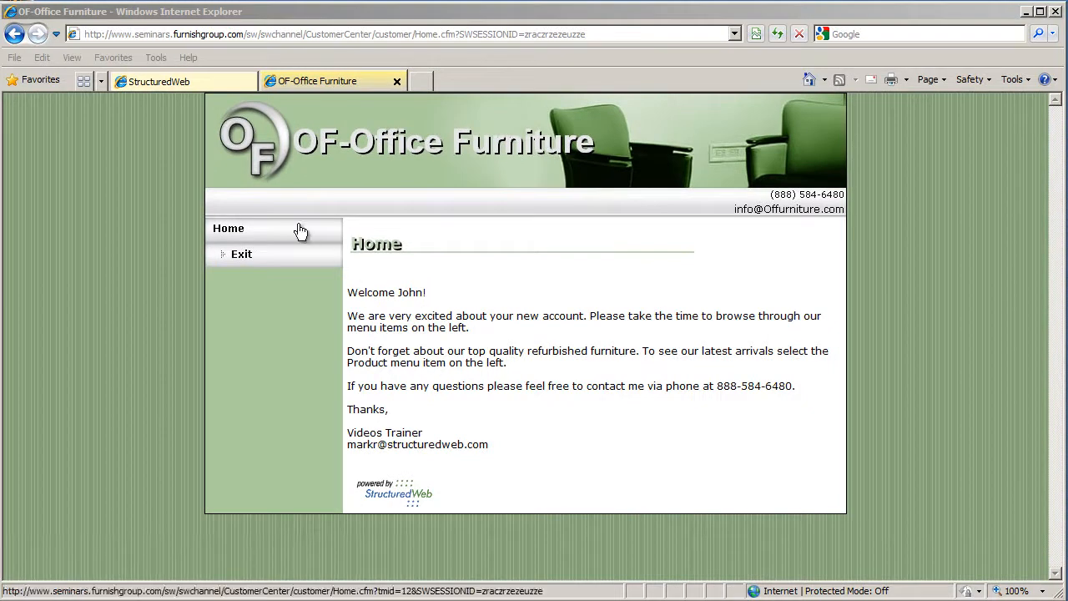
{"action": "left_click", "coordinate": [216, 81]}
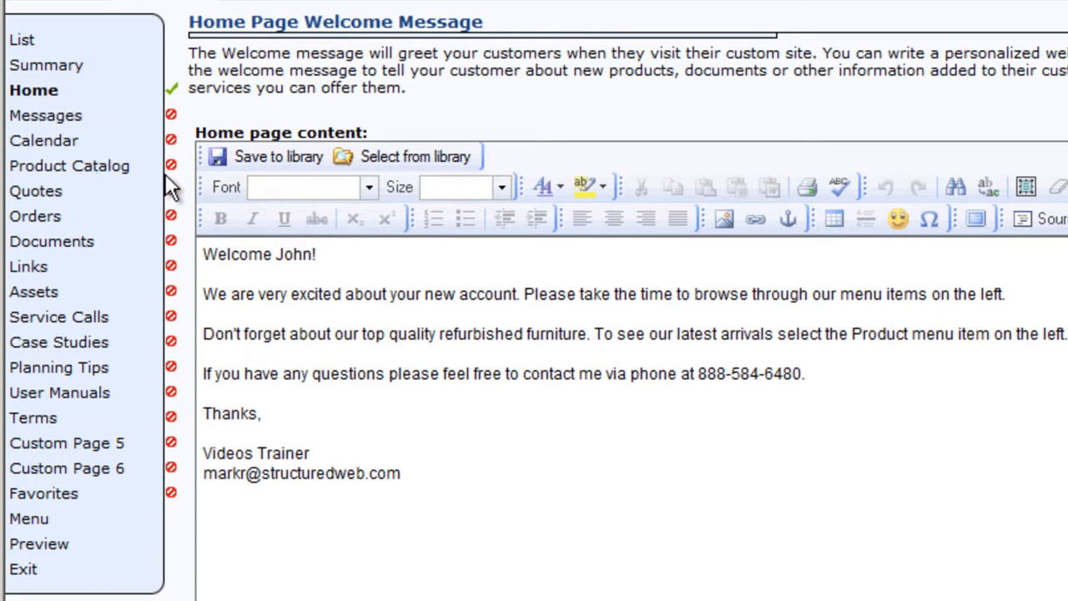
Enable the Messages, Calendar, Product Catalog and Documents pages for the contact's portal and check its menu
{"action": "left_click", "coordinate": [171, 119]}
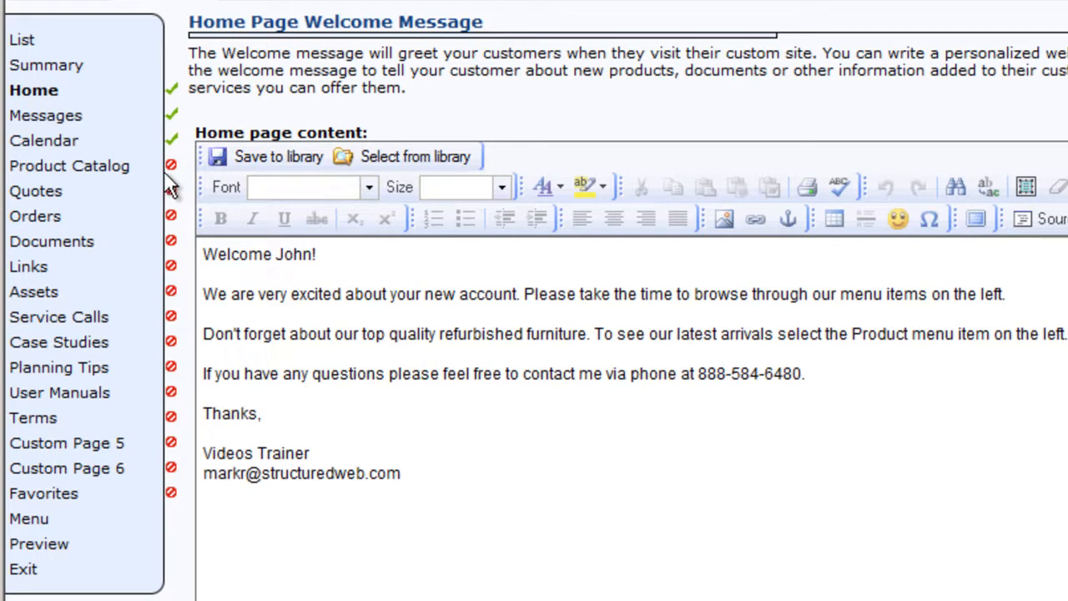
{"action": "left_click", "coordinate": [171, 165]}
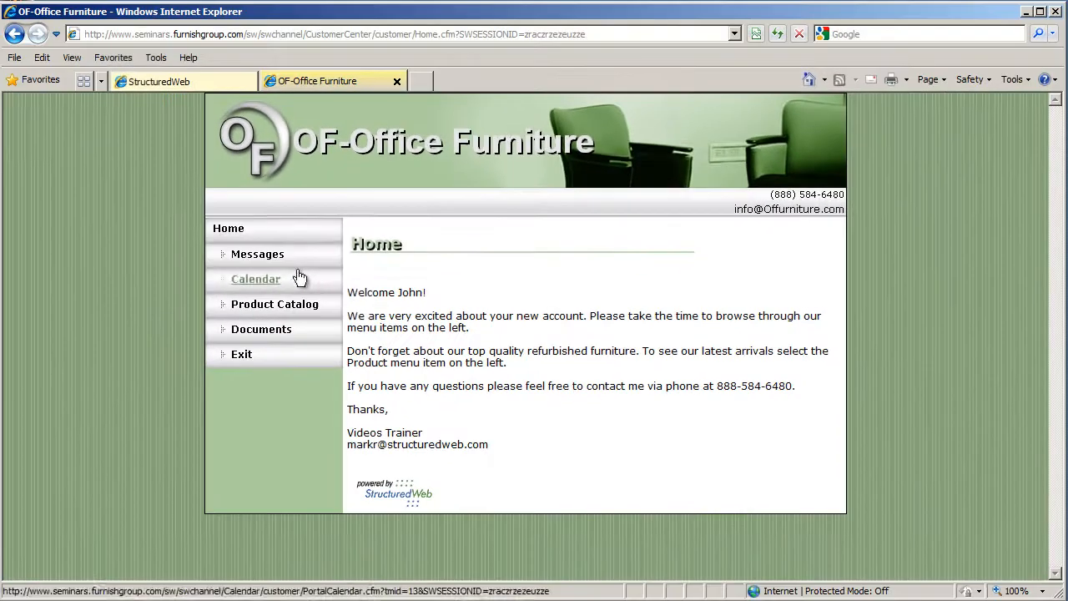
{"action": "left_click", "coordinate": [166, 81]}
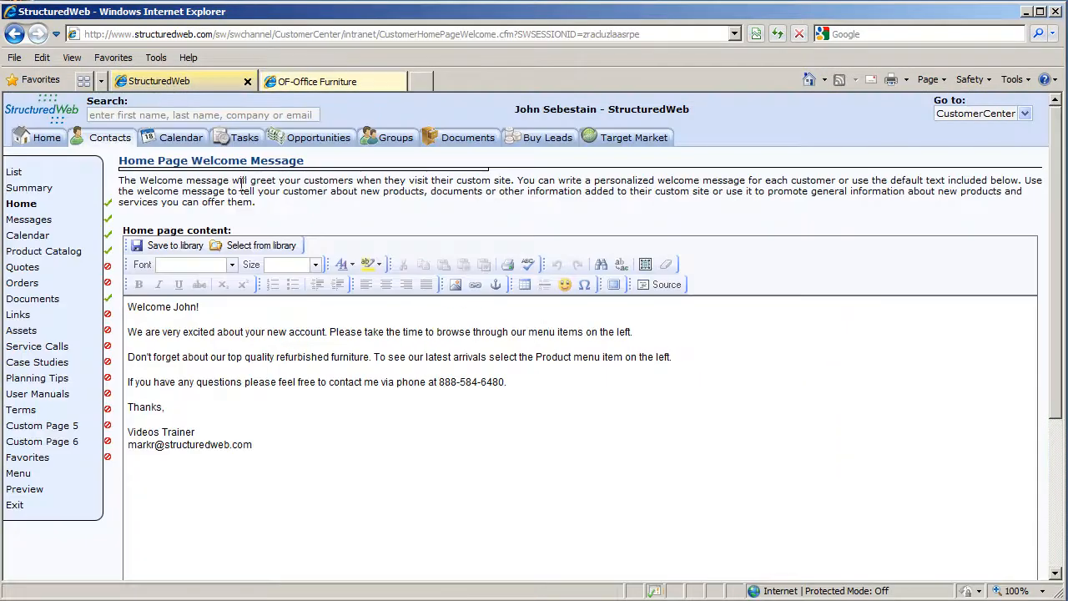
Start a new message to the contact with the subject "login to your portal", emailing a copy only to the customer
{"action": "left_click", "coordinate": [38, 219]}
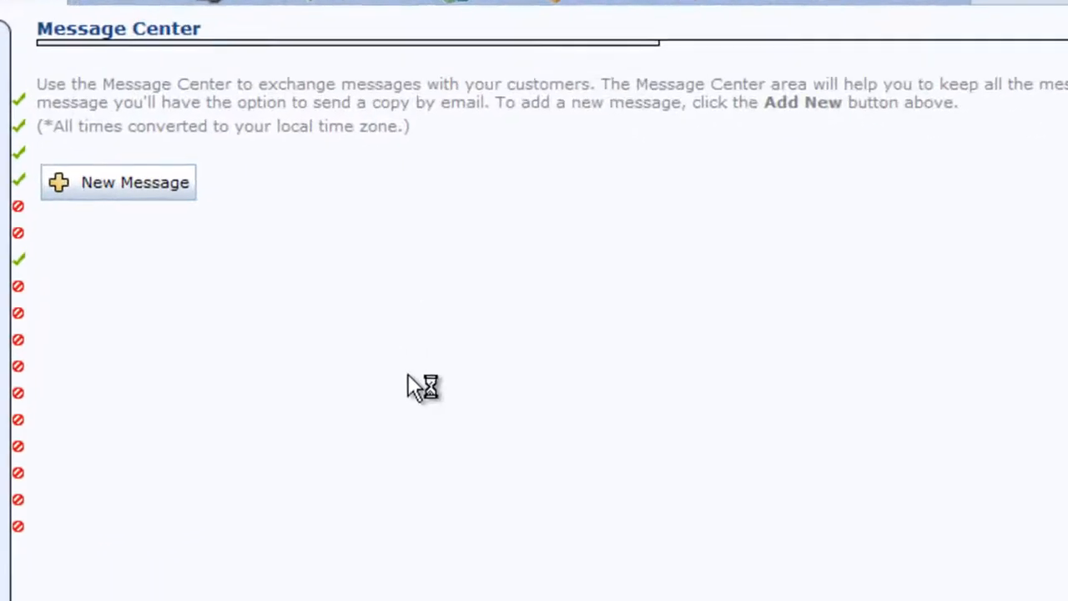
{"action": "left_click", "coordinate": [143, 185]}
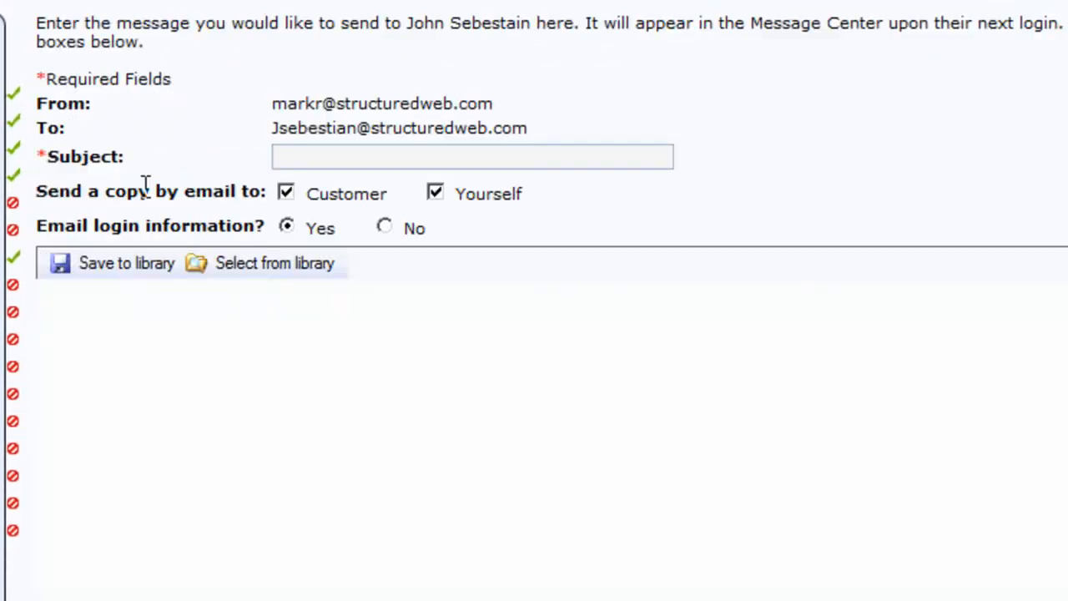
{"action": "left_click", "coordinate": [268, 140]}
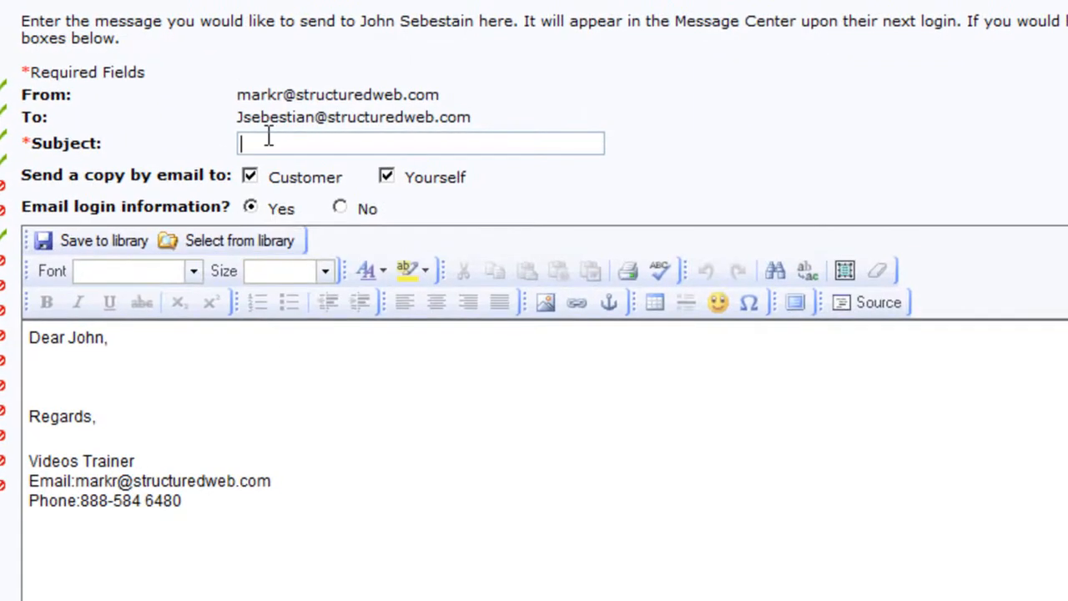
{"action": "type", "text": "login into your portal"}
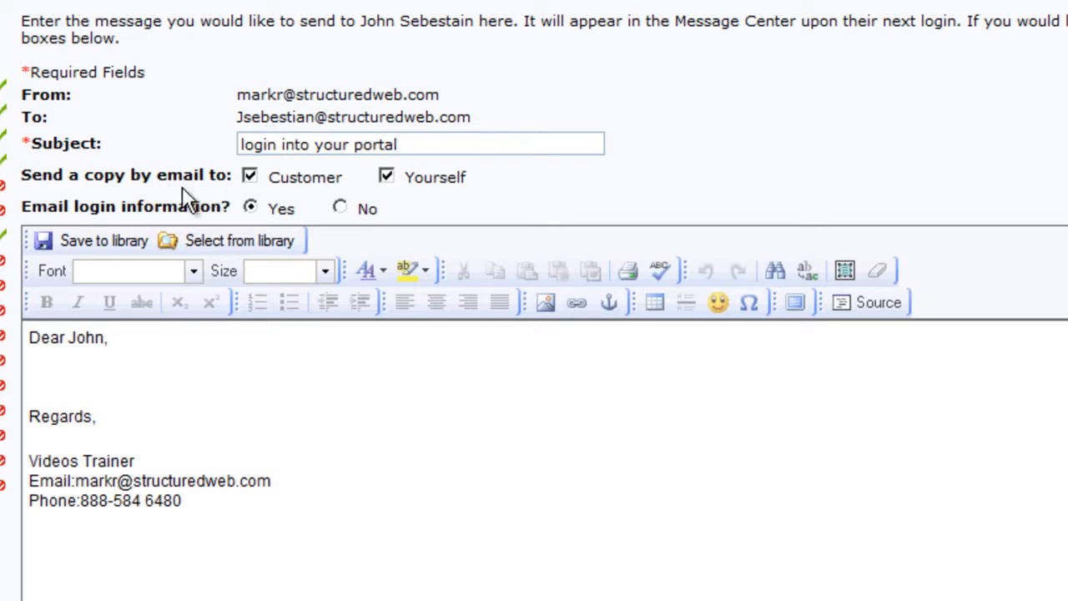
{"action": "left_click", "coordinate": [382, 182]}
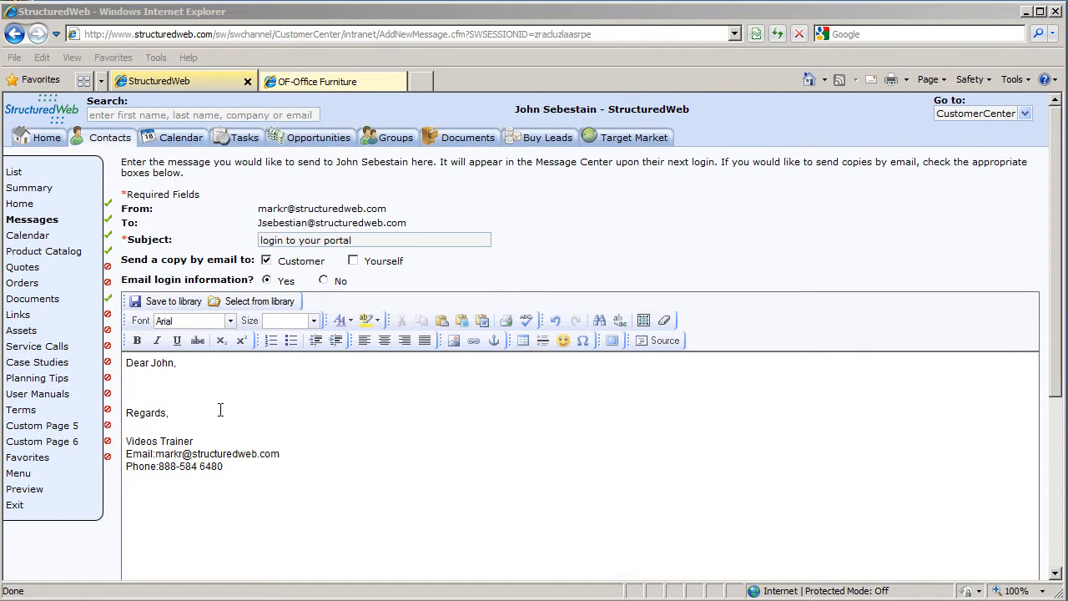
Write "Please use the login information at the bottom of the screen to login to your account" below the greeting and send the message
{"action": "left_click", "coordinate": [168, 389]}
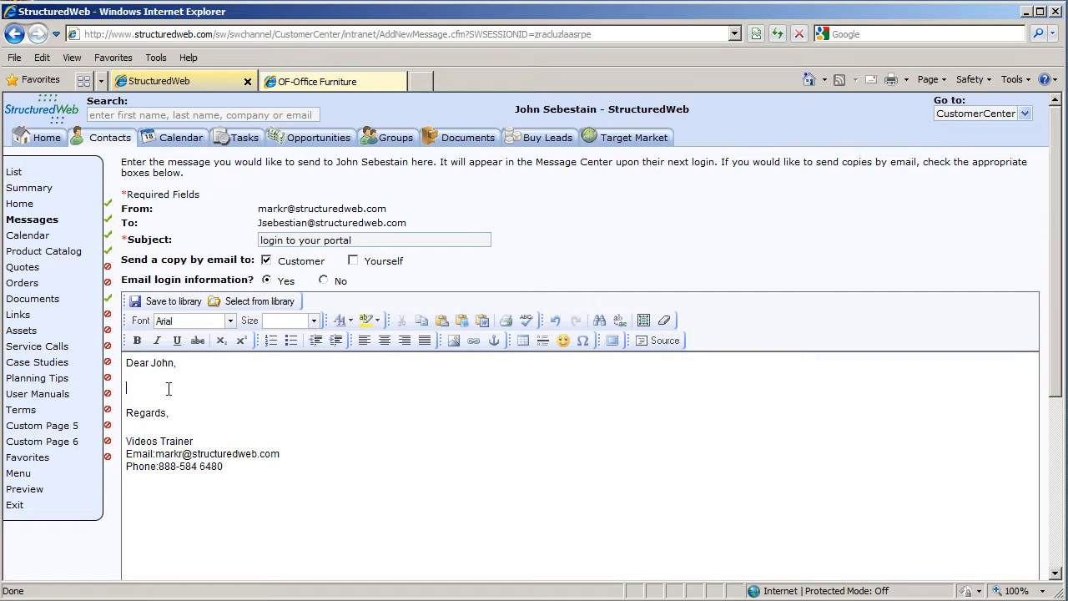
{"action": "type", "text": "Please use the login informationat th"}
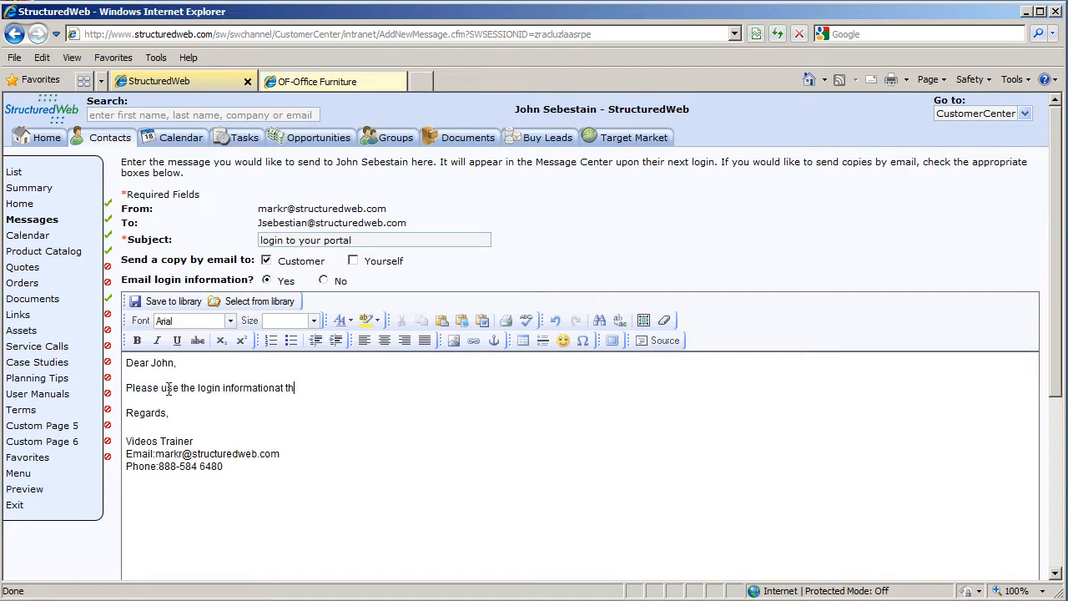
{"action": "key", "text": "BackSpace"}
{"action": "key", "text": "BackSpace"}
{"action": "key", "text": "BackSpace"}
{"action": "type", "text": "at the bottom of the scree"}
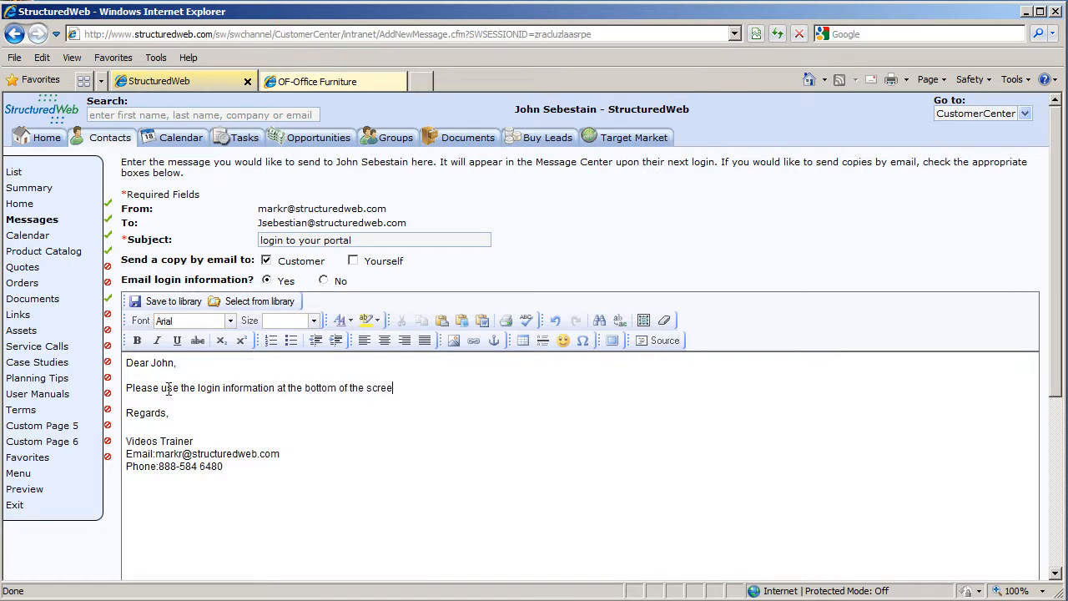
{"action": "type", "text": "n to login to your account"}
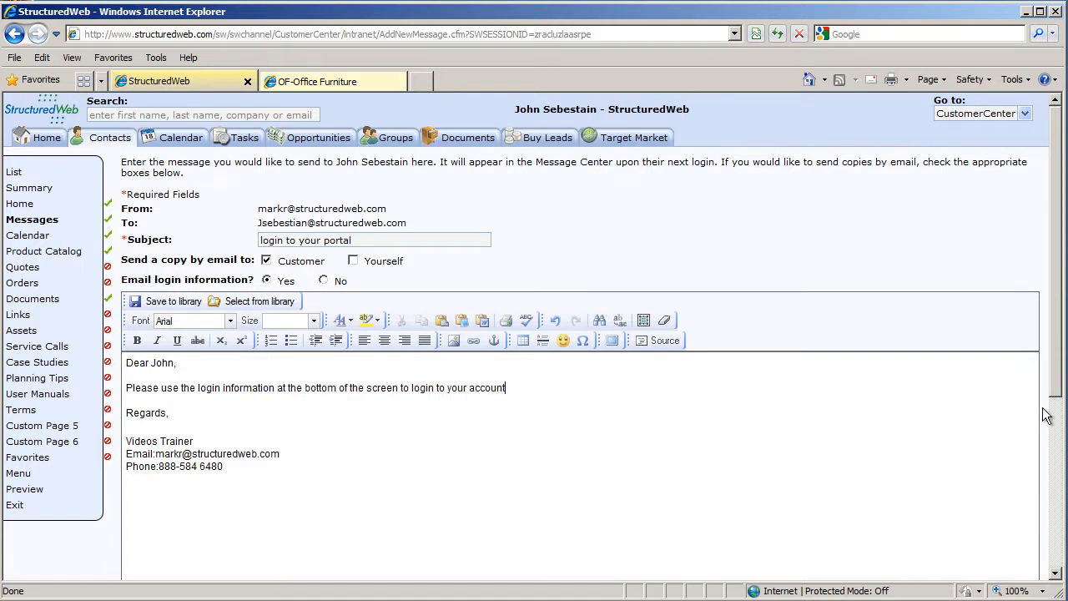
{"action": "scroll", "coordinate": [1056, 388], "scroll_direction": "down", "scroll_amount": 4}
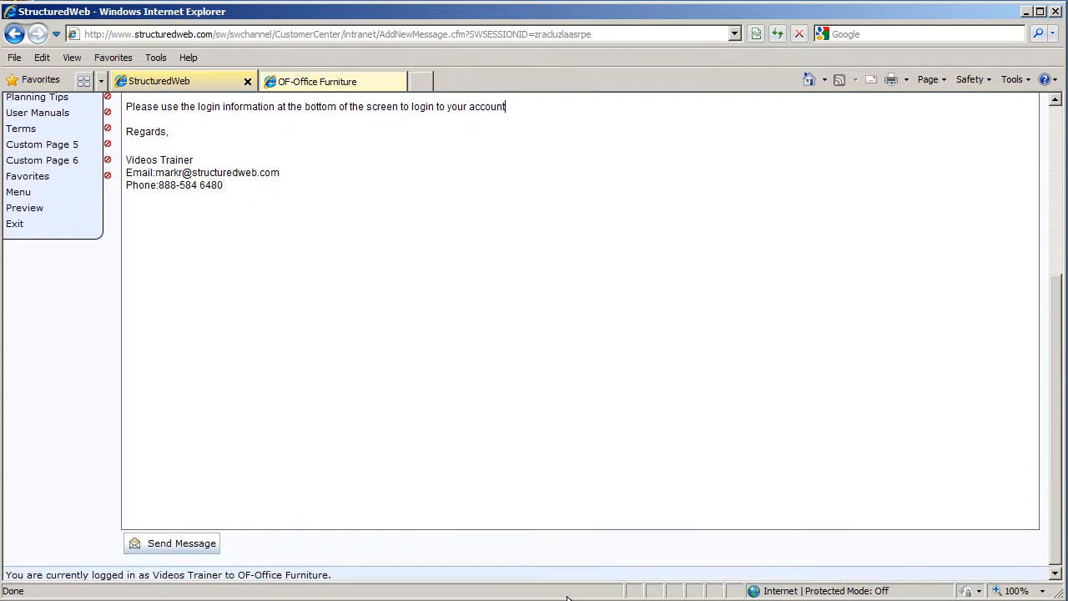
{"action": "left_click", "coordinate": [180, 544]}
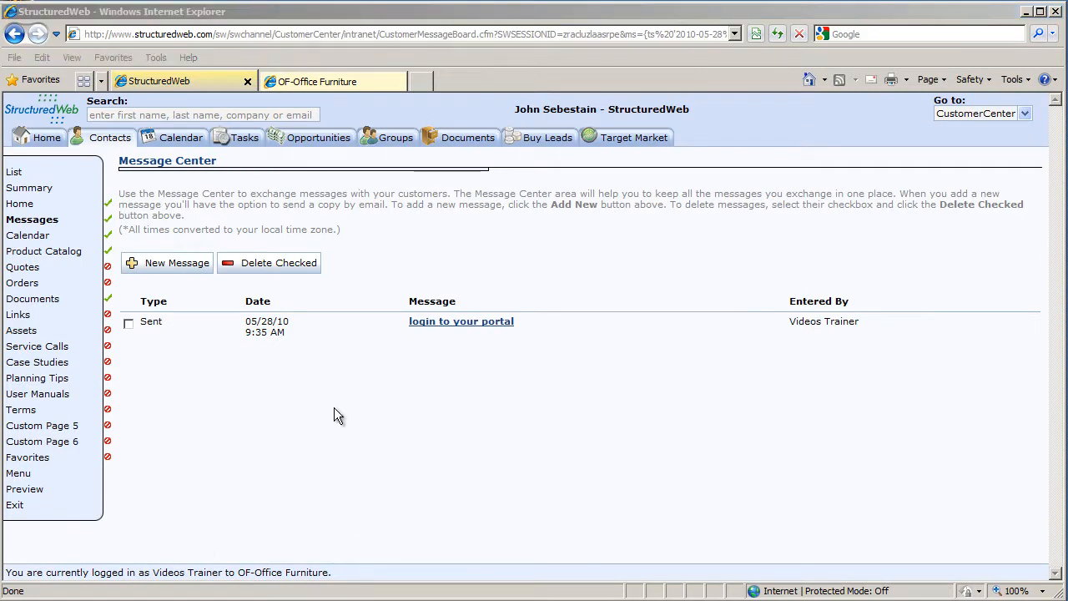
Check the sent message on the Messages page of the OF-Office Furniture customer portal
{"action": "left_click", "coordinate": [356, 79]}
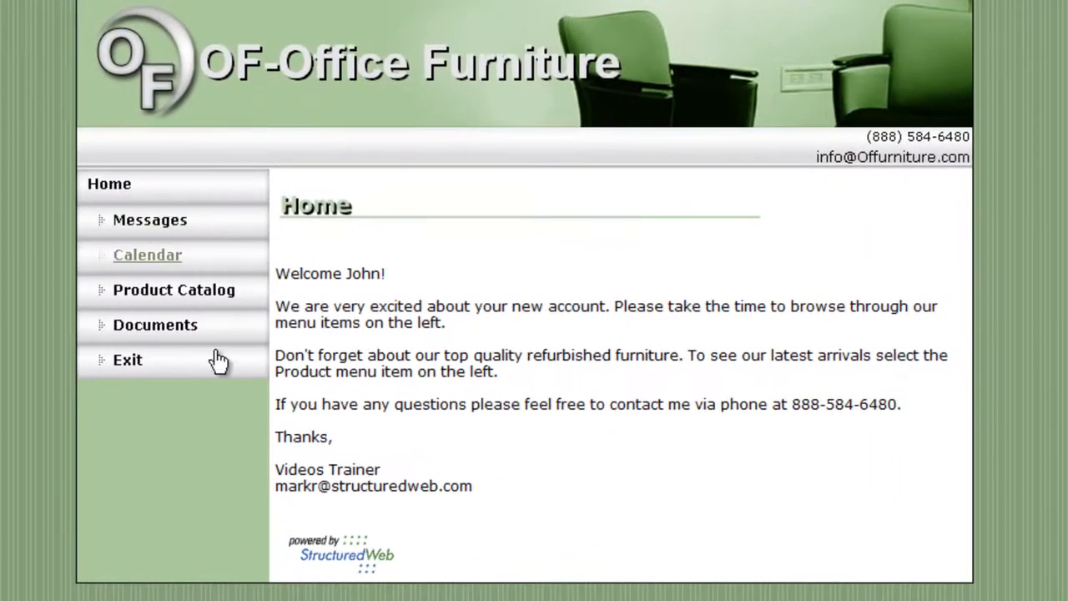
{"action": "left_click", "coordinate": [155, 227]}
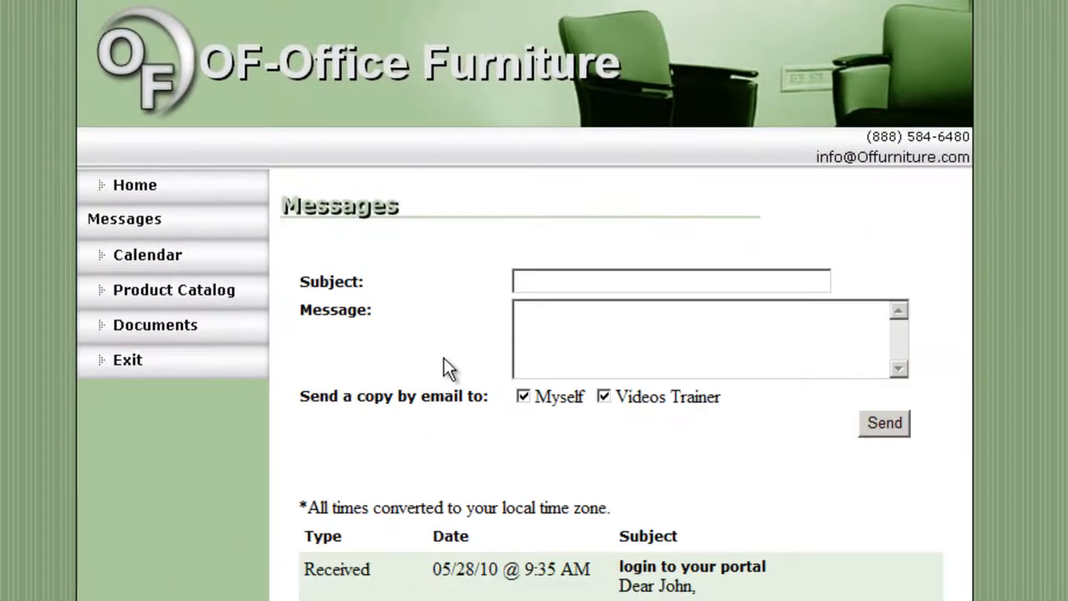
{"action": "scroll", "coordinate": [438, 359], "scroll_direction": "down", "scroll_amount": 3}
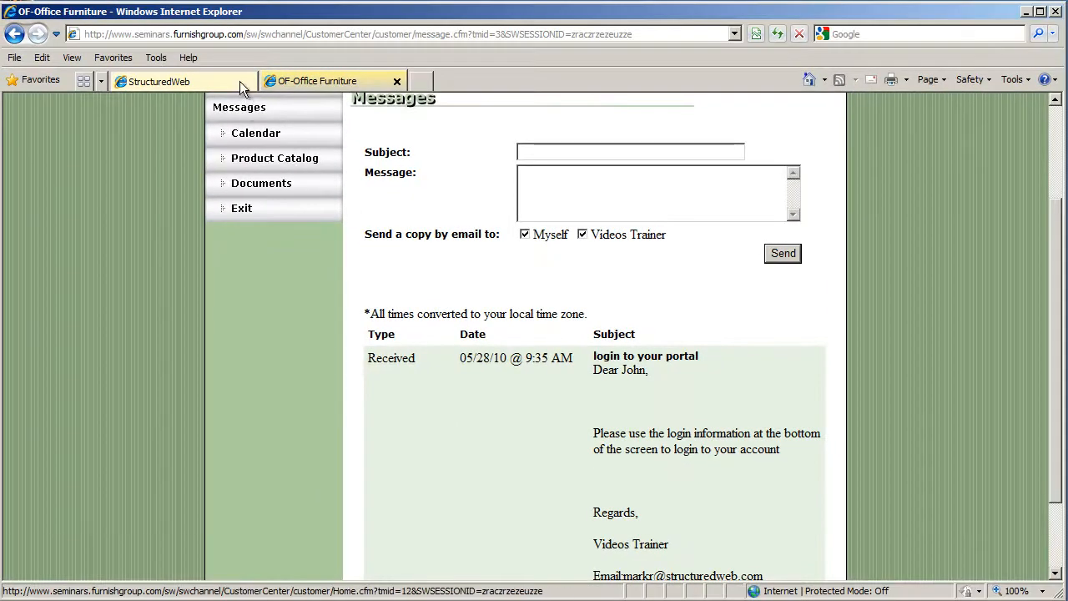
Return to StructuredWeb and start a new recommended products list named "Refurbished Products" in the contact's Product Catalog
{"action": "left_click", "coordinate": [239, 81]}
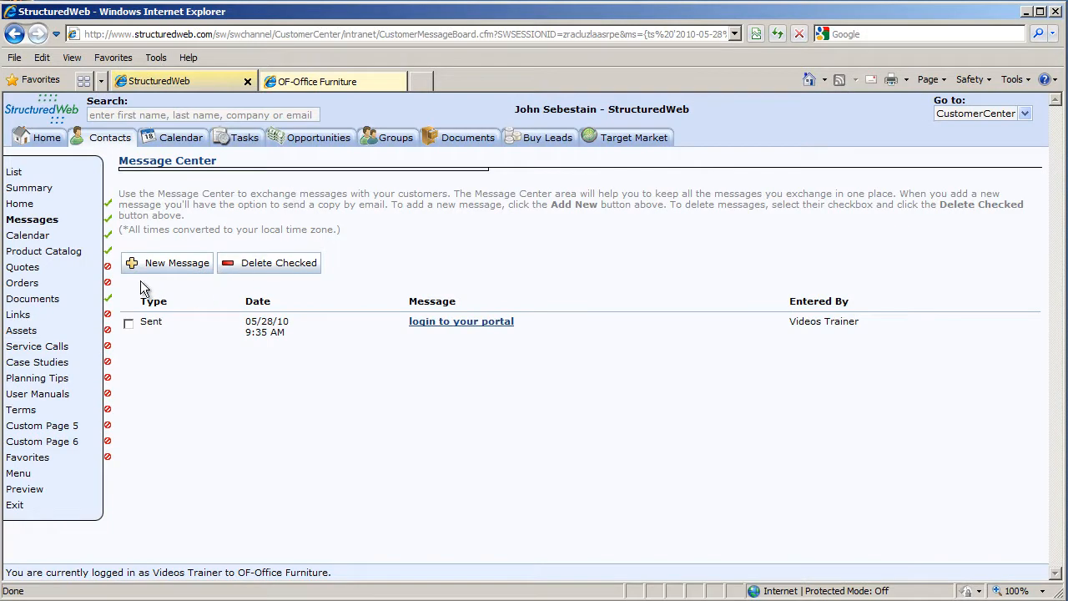
{"action": "left_click", "coordinate": [46, 254]}
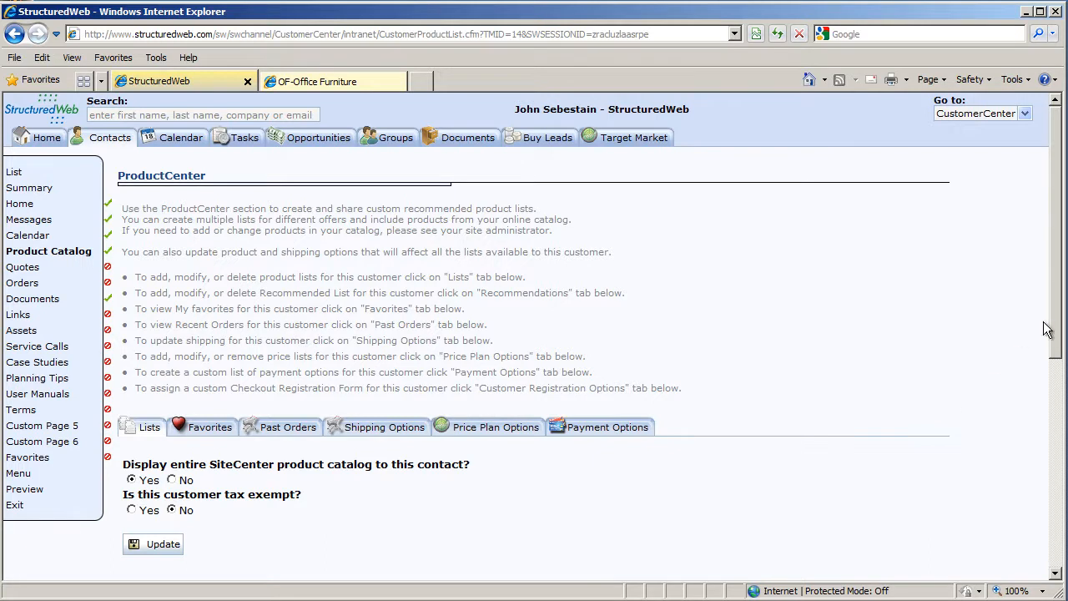
{"action": "left_click_drag", "start_coordinate": [1057, 332], "coordinate": [1065, 420]}
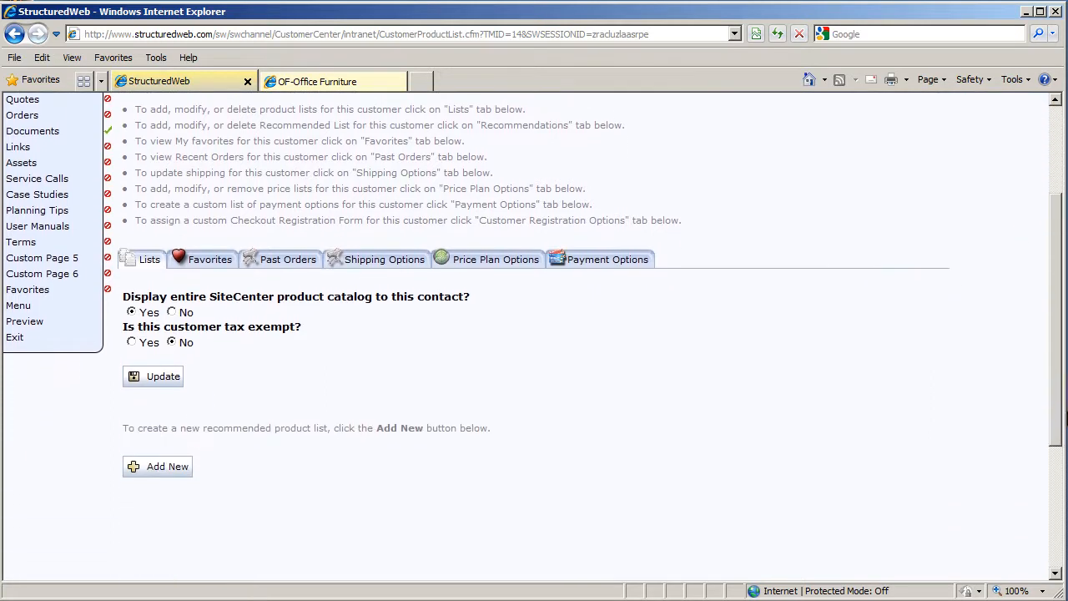
{"action": "left_click", "coordinate": [162, 467]}
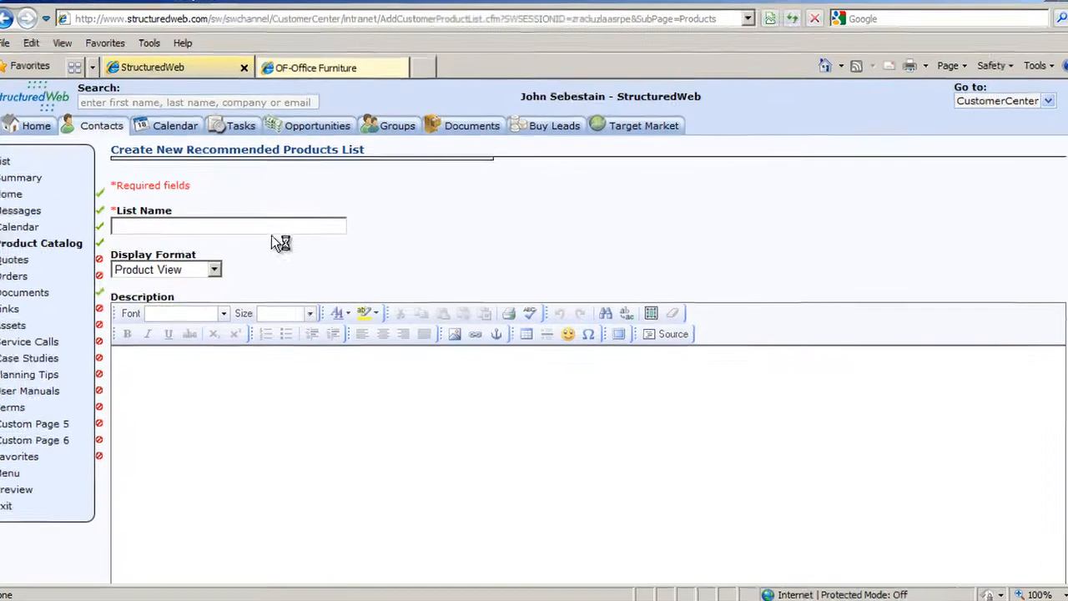
{"action": "left_click", "coordinate": [288, 232]}
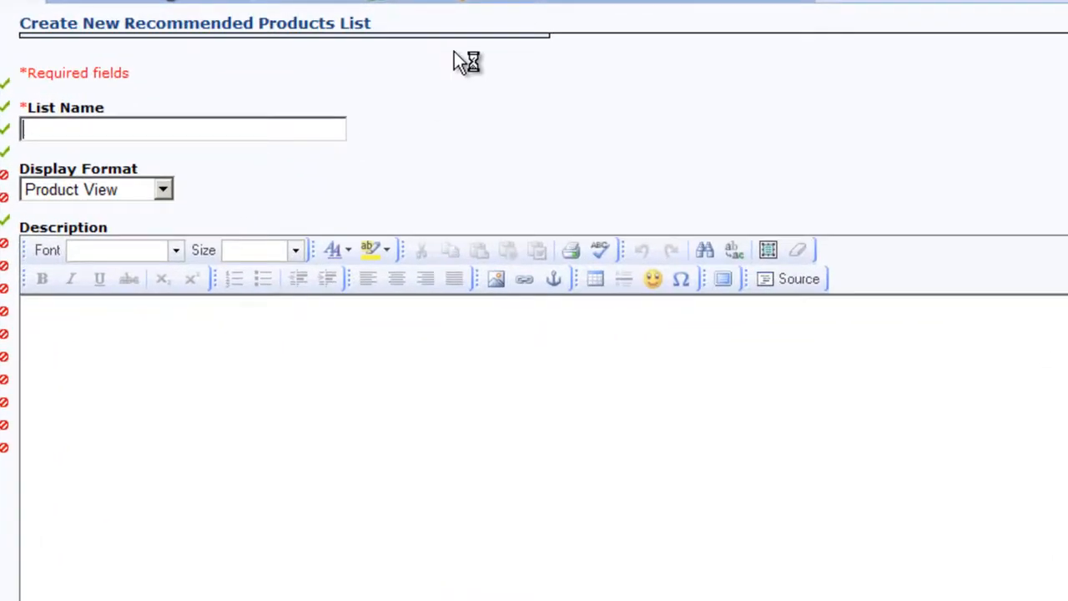
{"action": "type", "text": "Refurbished "}
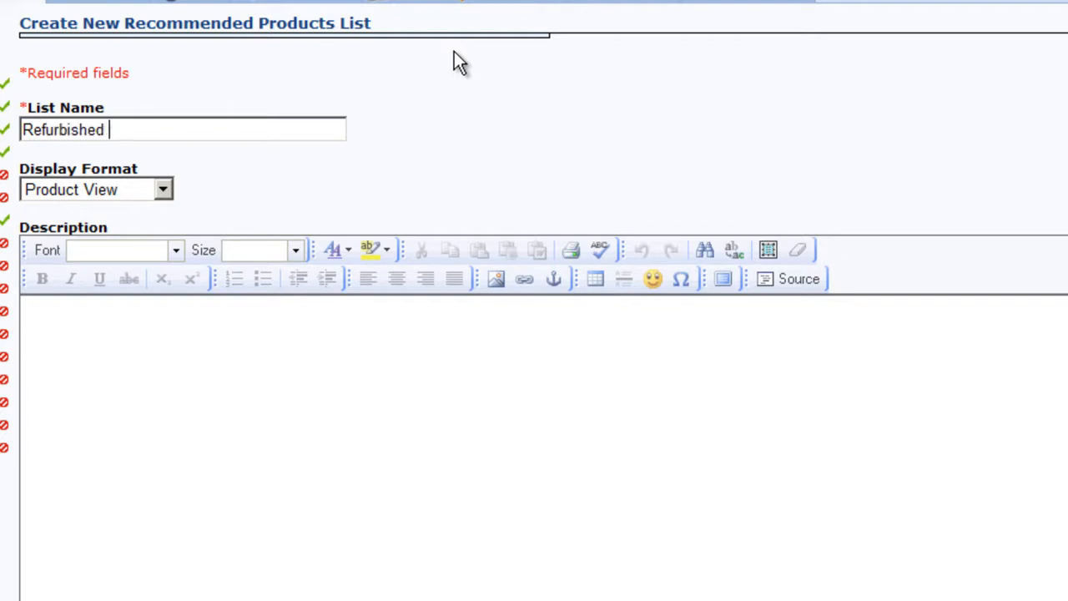
{"action": "type", "text": "Products"}
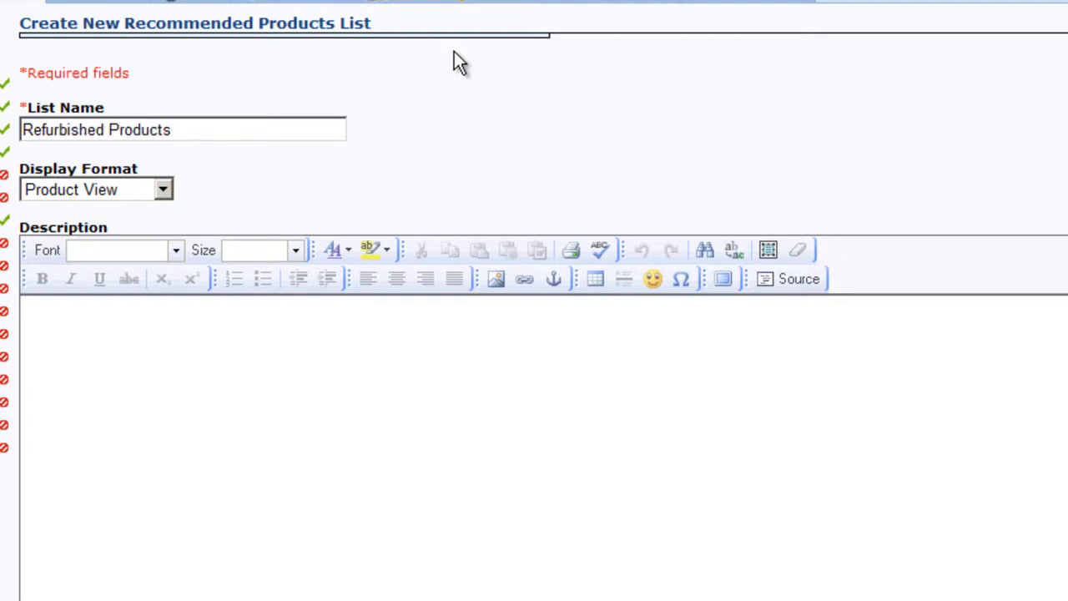
Enter the list description "These are our current refurbished products" and submit the new list
{"action": "left_click", "coordinate": [265, 355]}
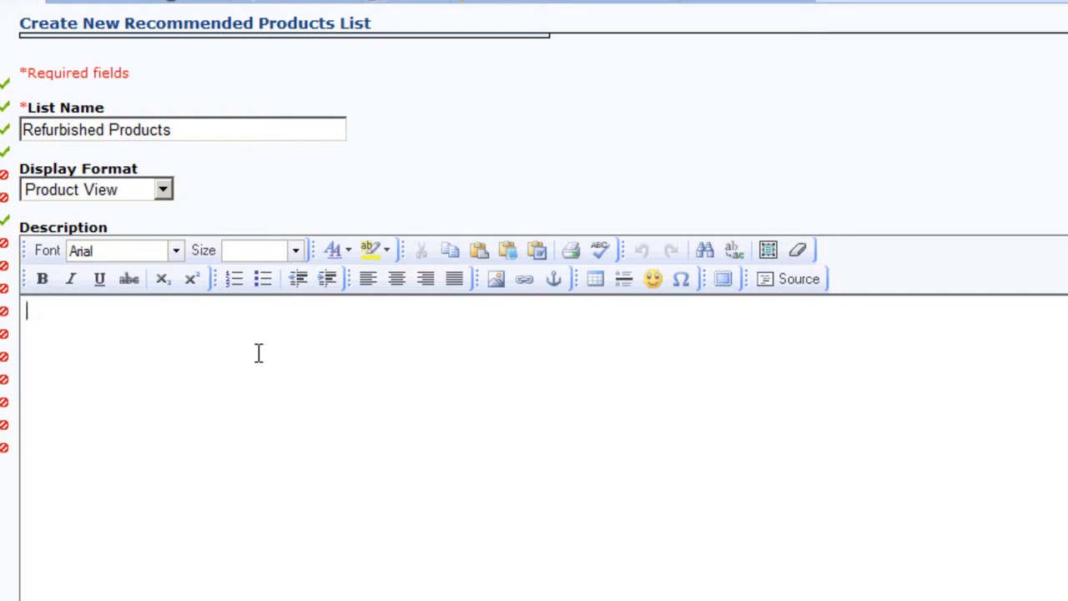
{"action": "type", "text": "These are our current refurbished products"}
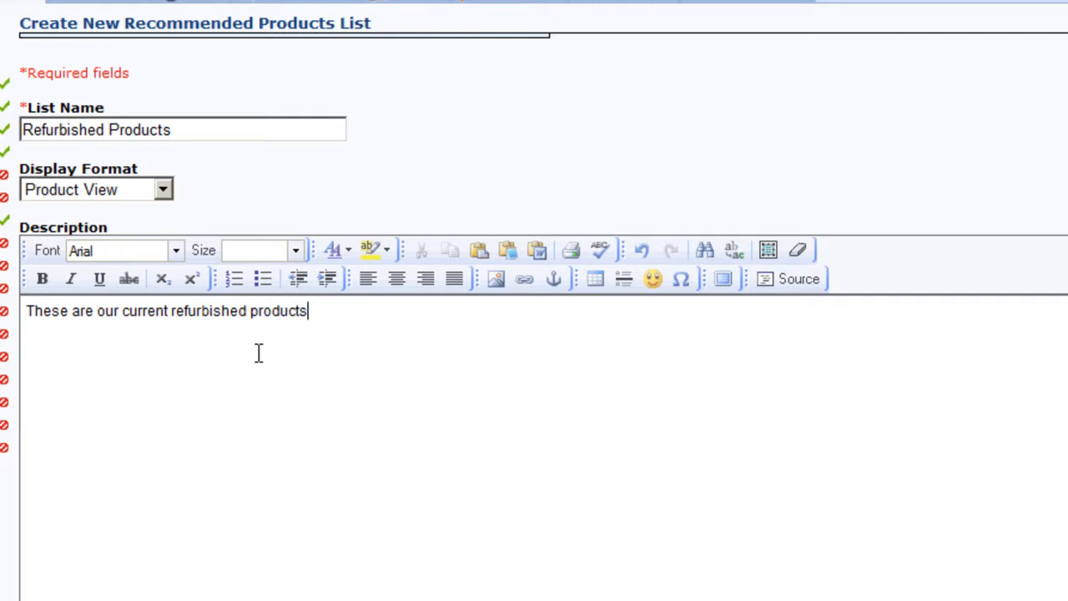
{"action": "scroll", "coordinate": [534, 376], "scroll_direction": "down", "scroll_amount": 6}
{"action": "left_click", "coordinate": [134, 547]}
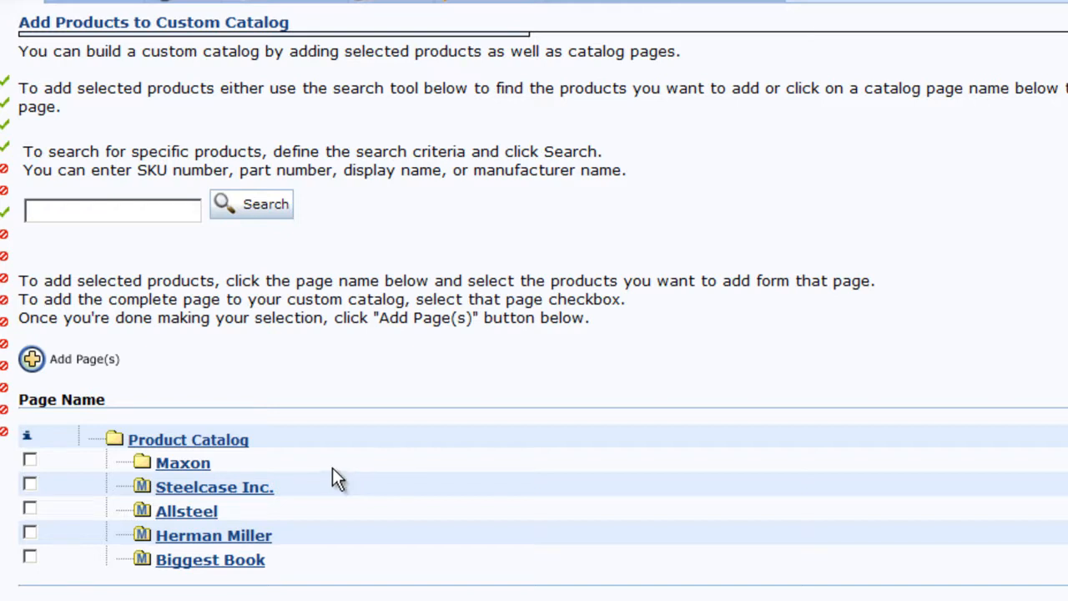
Add the Kingston chair from Maxon's Chairs page to the Refurbished Products list, finish the list and check it in the ProductCenter
{"action": "left_click", "coordinate": [197, 470]}
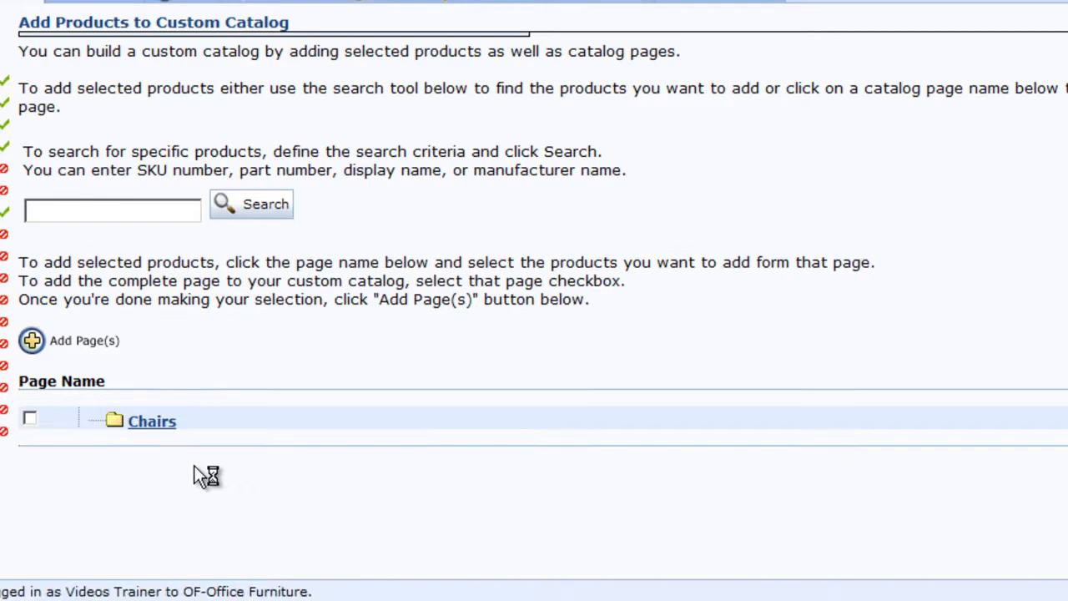
{"action": "left_click", "coordinate": [150, 425]}
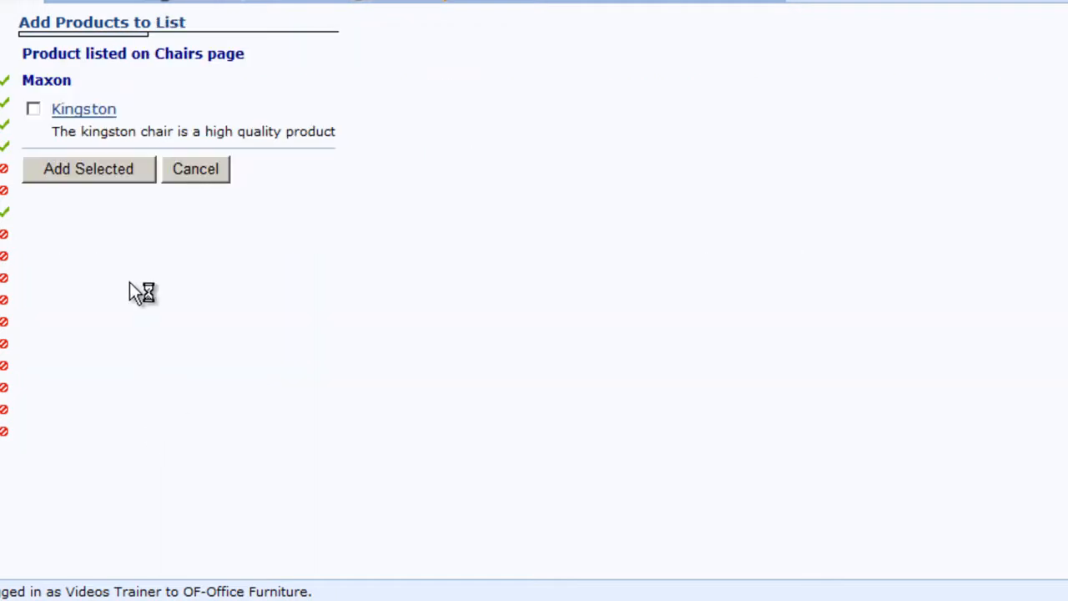
{"action": "left_click", "coordinate": [35, 110]}
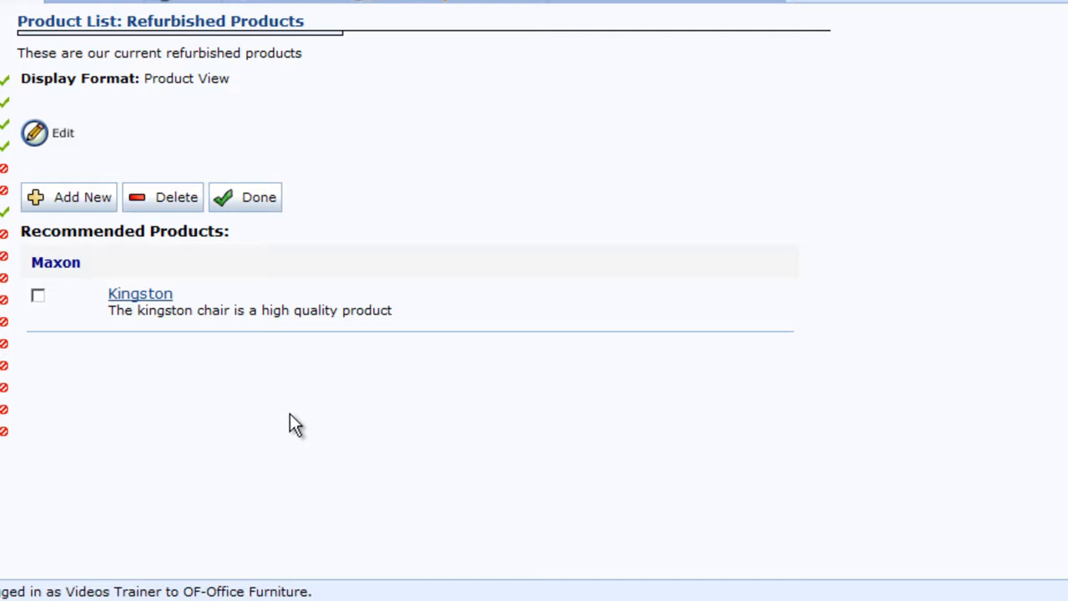
{"action": "left_click", "coordinate": [265, 200]}
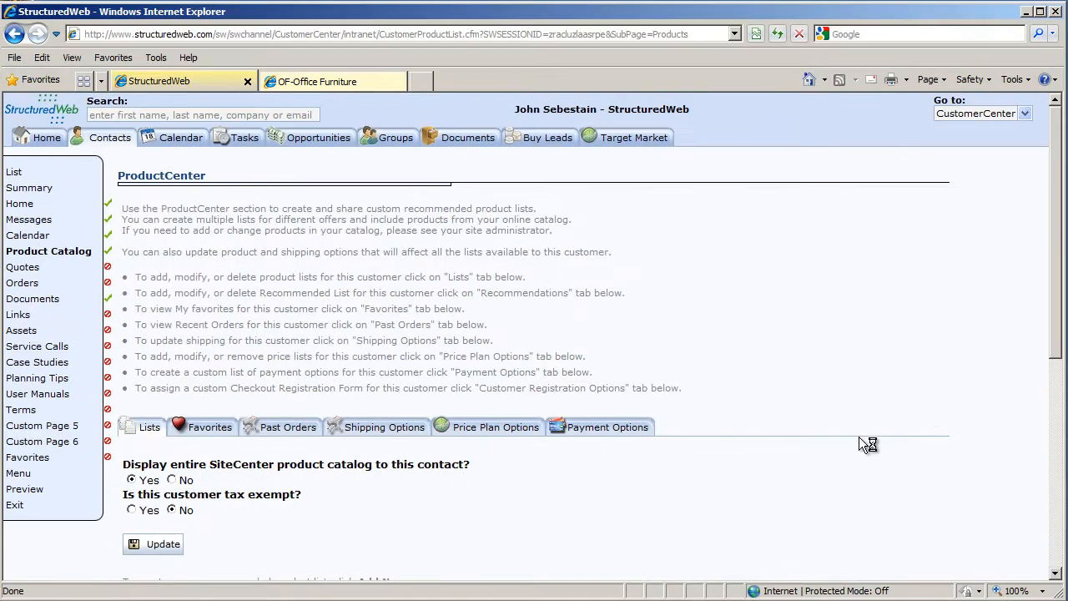
{"action": "left_click_drag", "start_coordinate": [1058, 342], "coordinate": [1058, 455]}
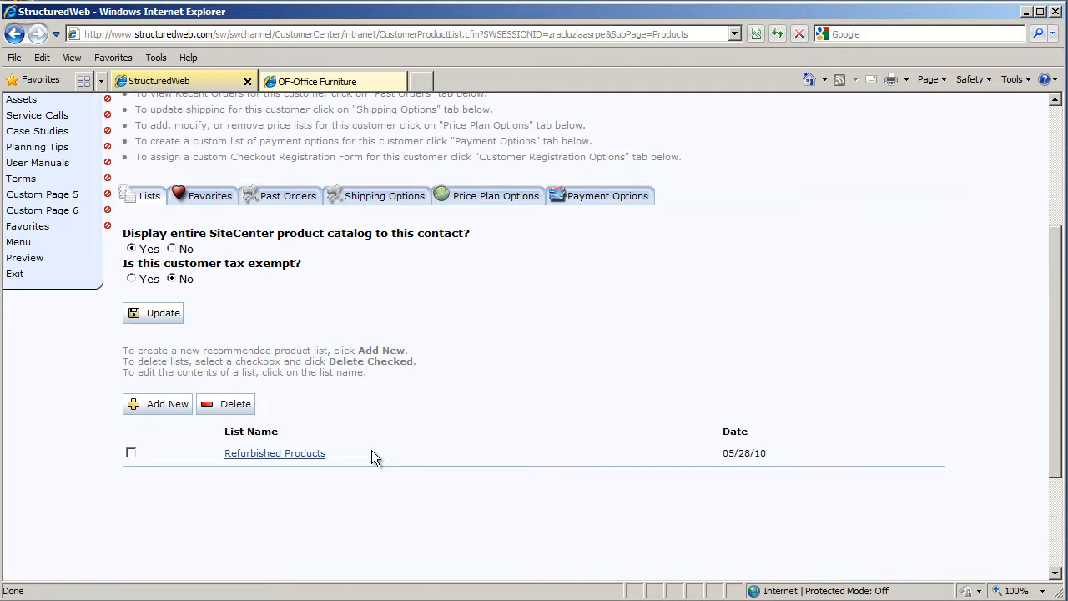
Add the "$20 off" price list to the contact's price plan and check the selected price lists
{"action": "scroll", "coordinate": [372, 452], "scroll_direction": "up", "scroll_amount": 4}
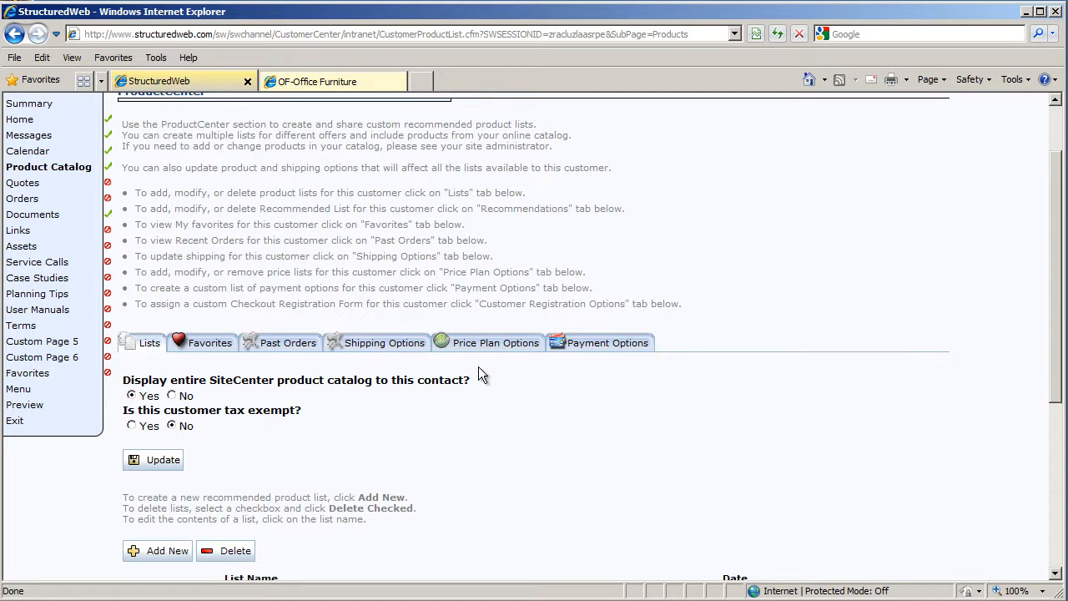
{"action": "left_click", "coordinate": [501, 349]}
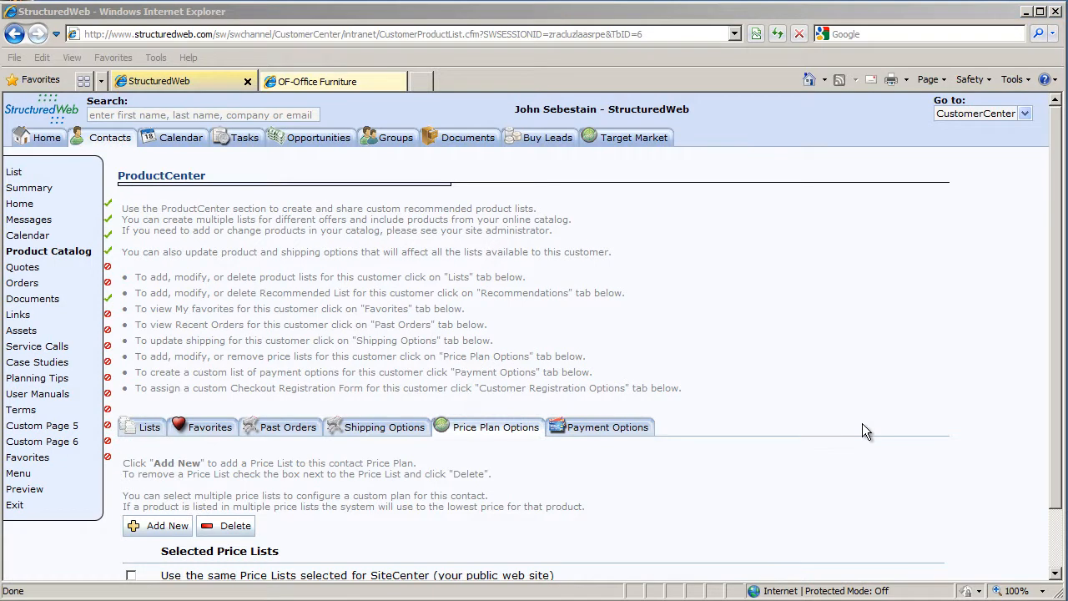
{"action": "scroll", "coordinate": [960, 501], "scroll_direction": "down", "scroll_amount": 2}
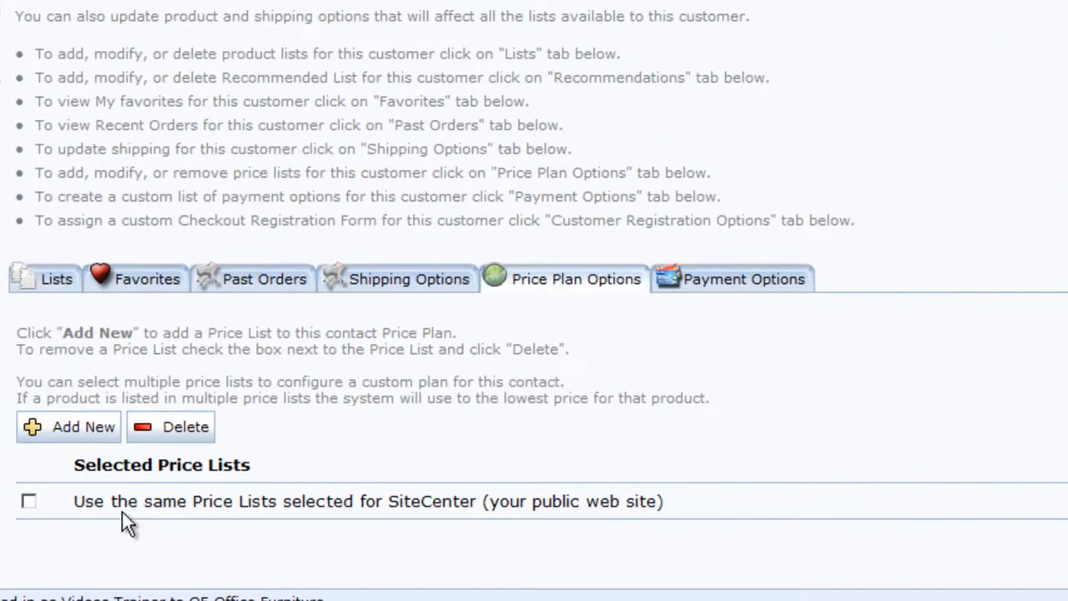
{"action": "left_click", "coordinate": [71, 433]}
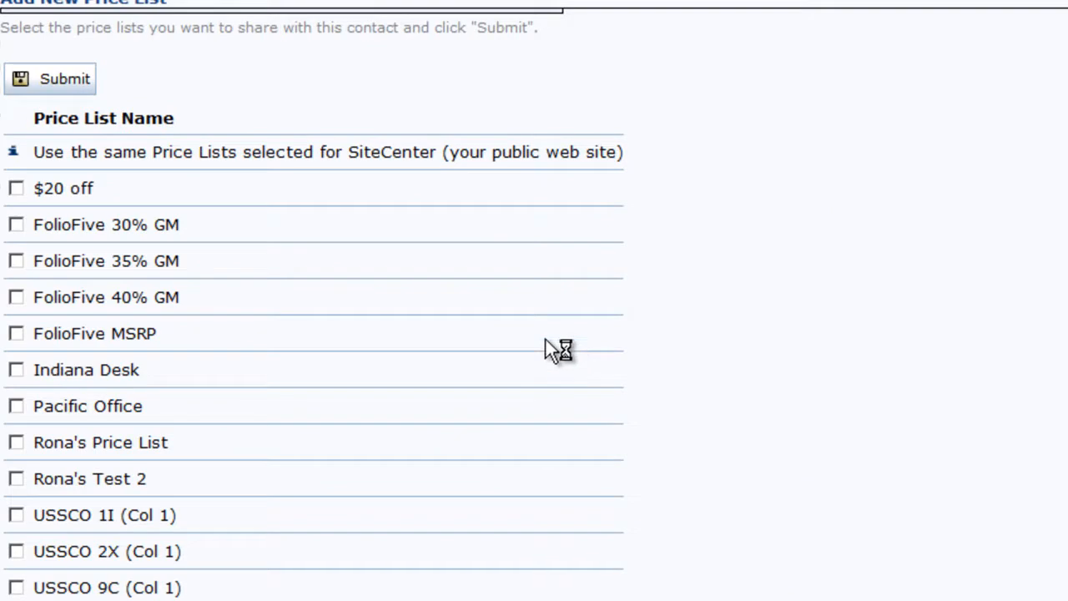
{"action": "left_click", "coordinate": [16, 187]}
{"action": "left_click", "coordinate": [71, 90]}
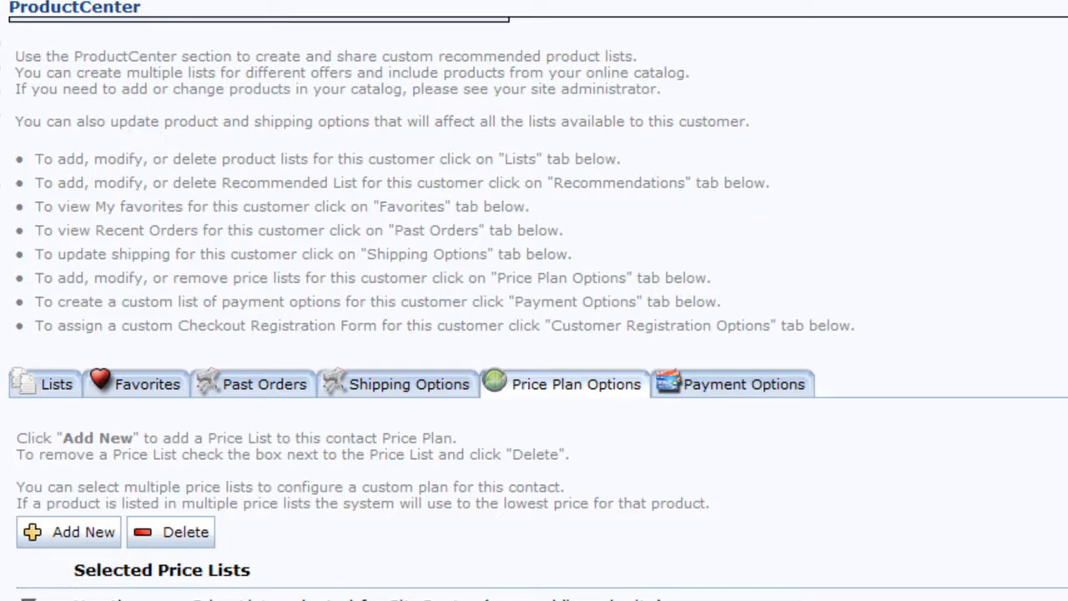
{"action": "scroll", "coordinate": [534, 300], "scroll_direction": "down", "scroll_amount": 2}
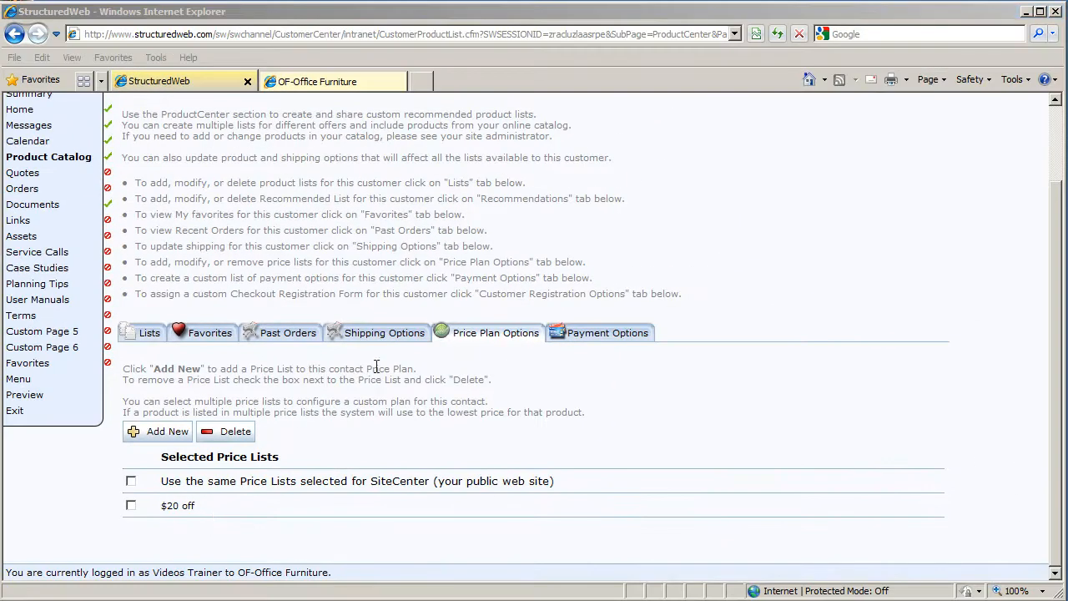
Switch to the OF-Office Furniture customer portal and check the recommended product on its Product Catalog page
{"action": "left_click", "coordinate": [378, 87]}
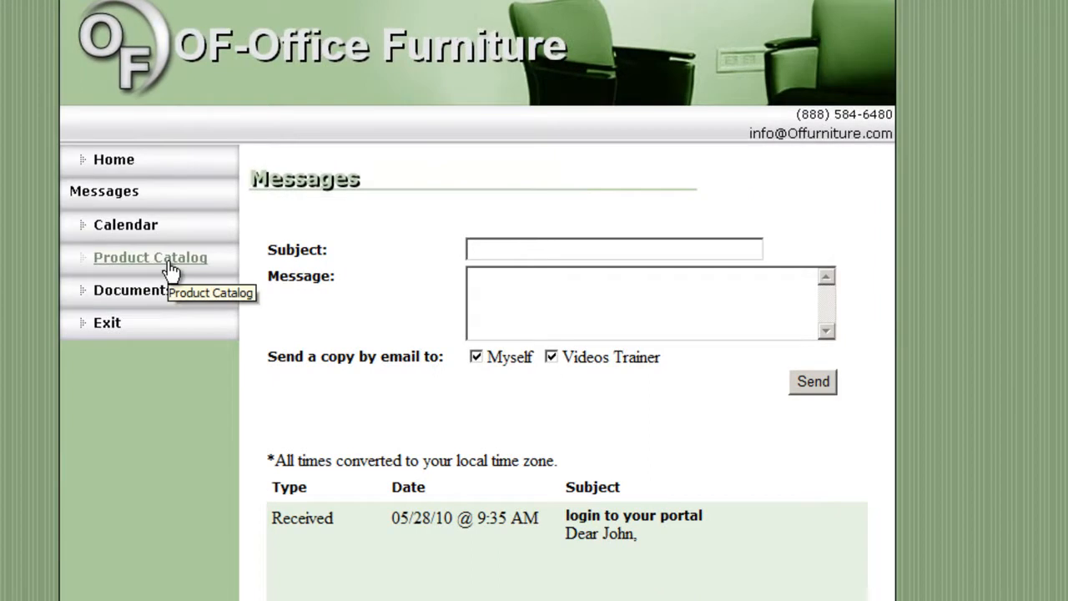
{"action": "left_click", "coordinate": [289, 306]}
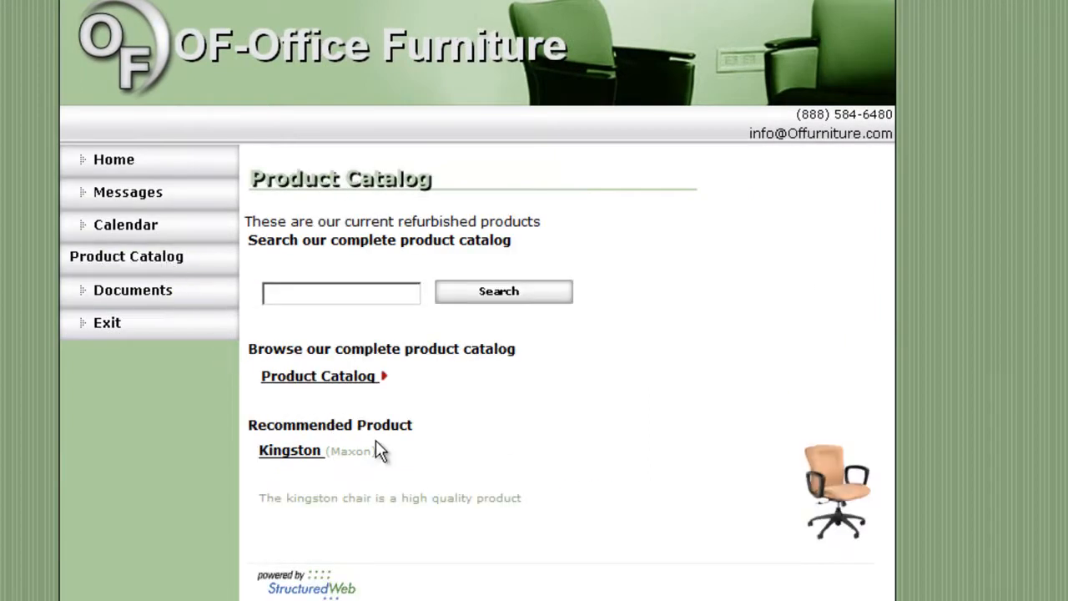